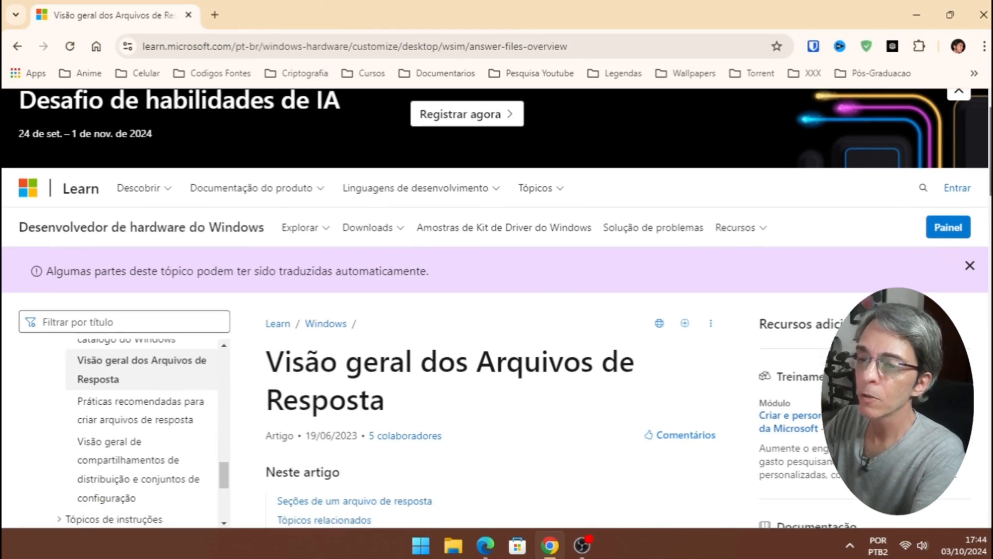
scroll(496, 311, down, 3)
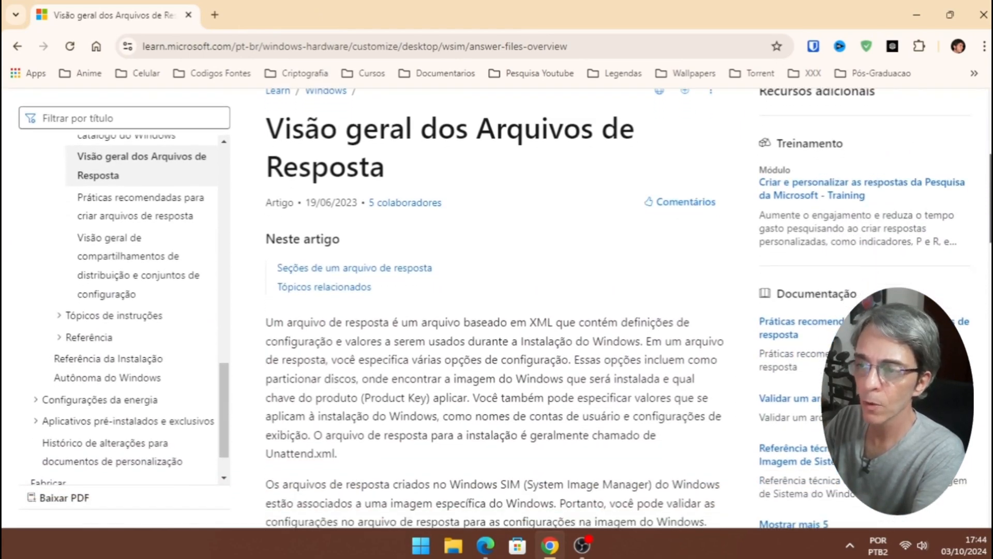
scroll(497, 311, down, 1)
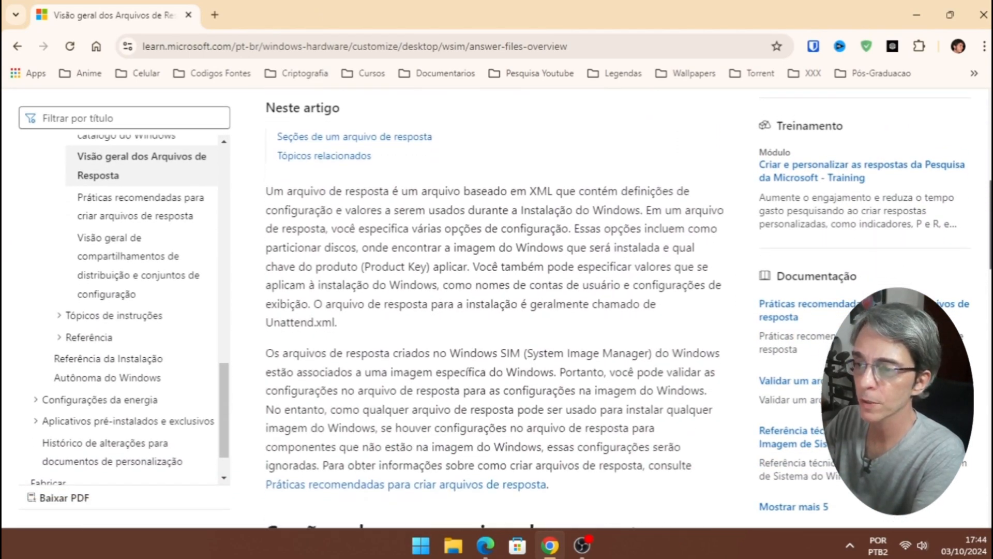
scroll(497, 310, down, 6)
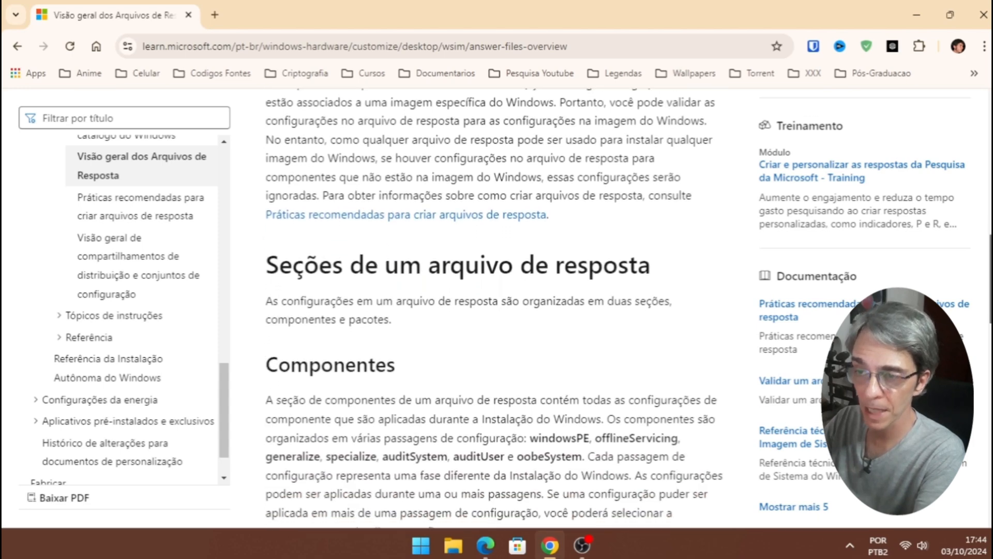
scroll(494, 310, down, 5)
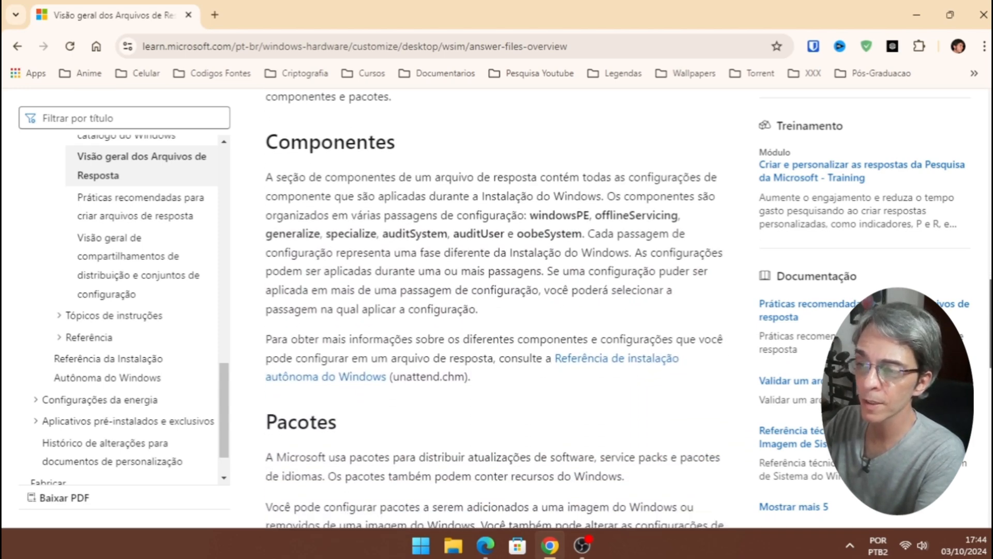
scroll(495, 311, down, 5)
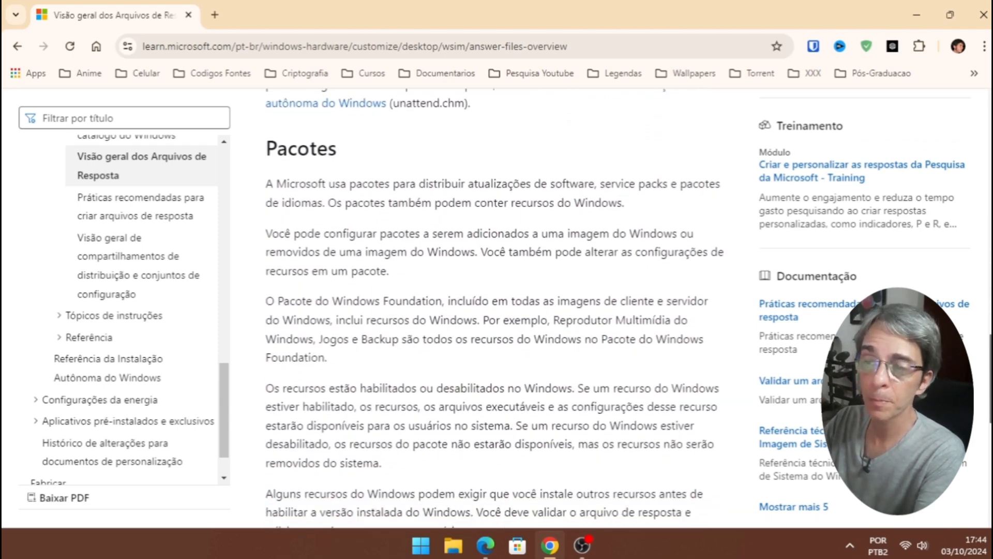
scroll(494, 311, down, 4)
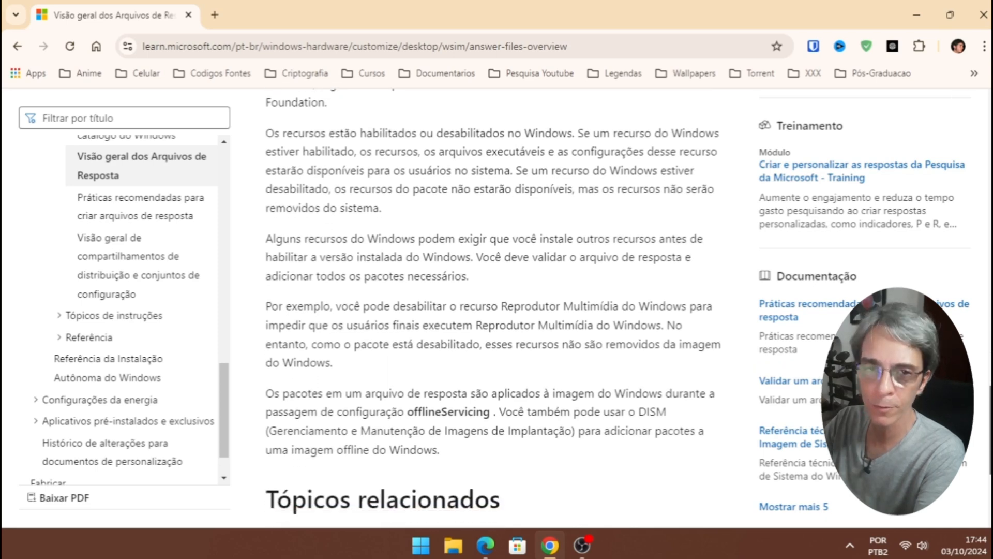
scroll(494, 311, down, 2)
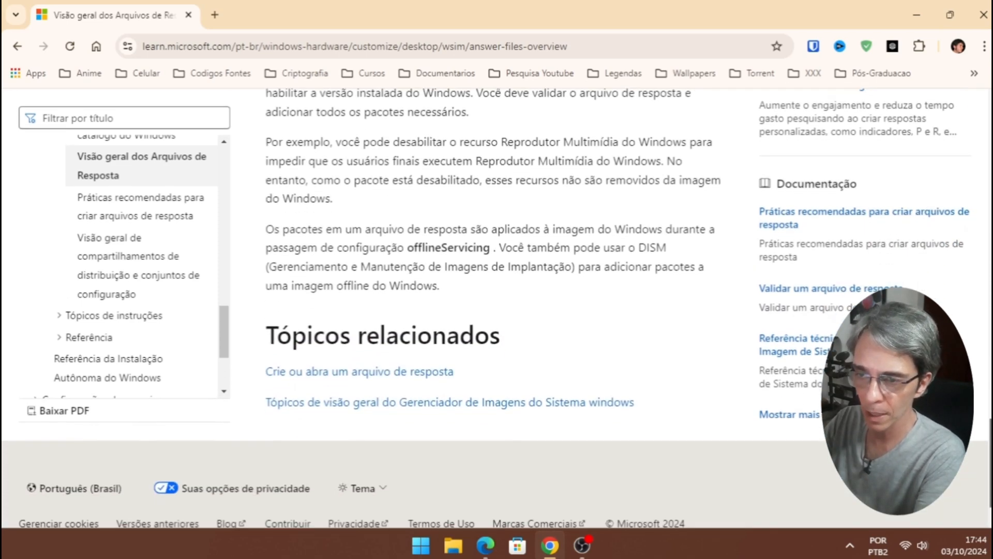
- Open the Microsoft Learn article 'Crie ou abra um arquivo de resposta' and read through it
click(409, 371)
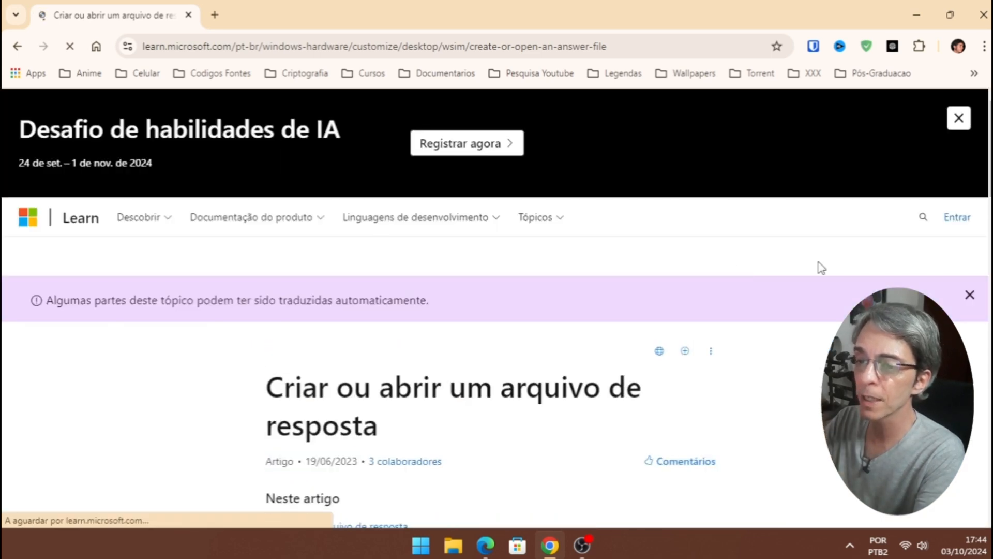
scroll(496, 311, down, 5)
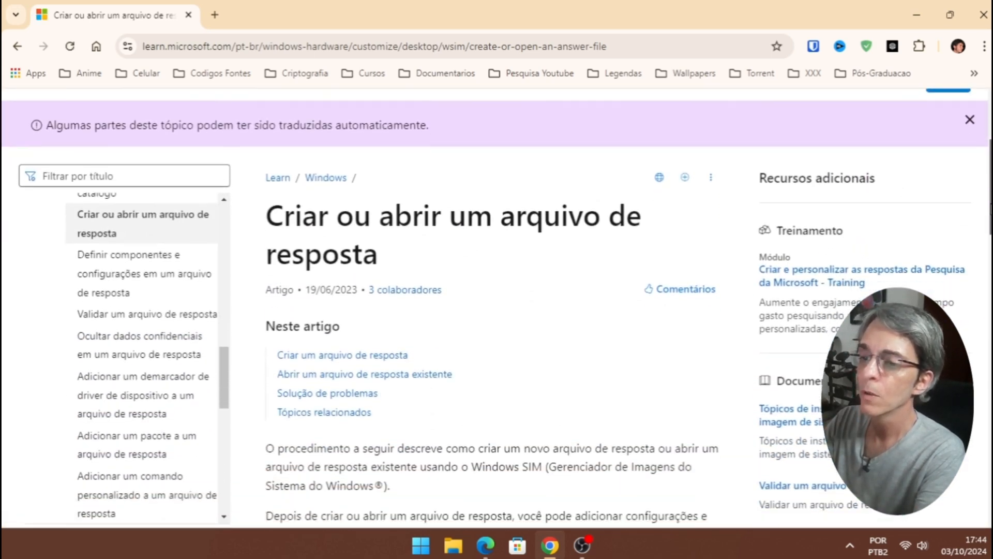
scroll(497, 311, down, 4)
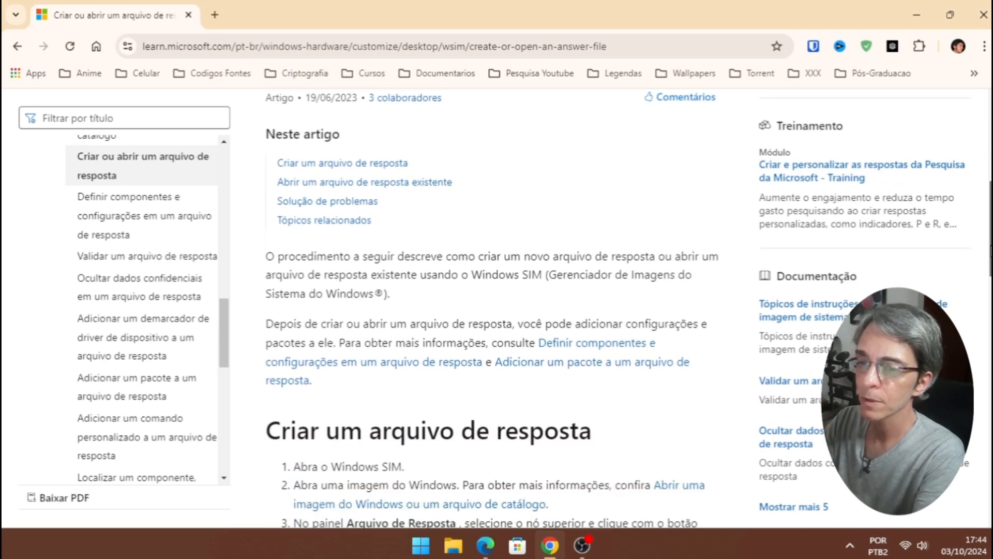
scroll(497, 310, down, 3)
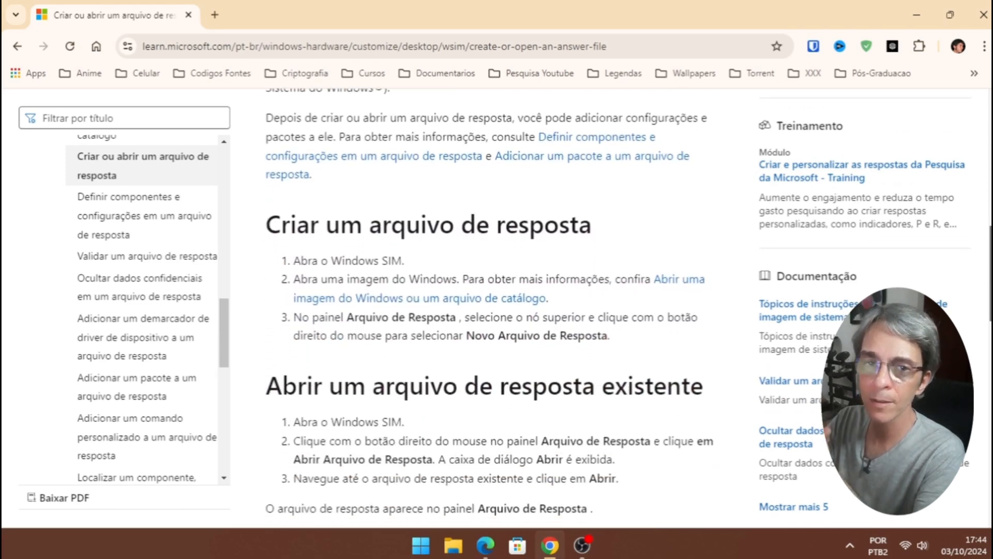
scroll(497, 310, down, 7)
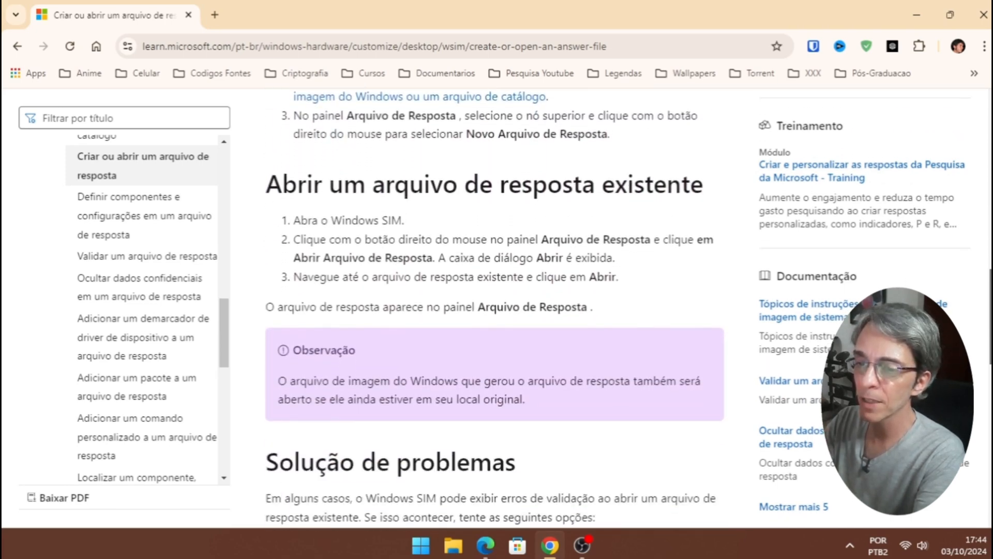
scroll(497, 310, down, 4)
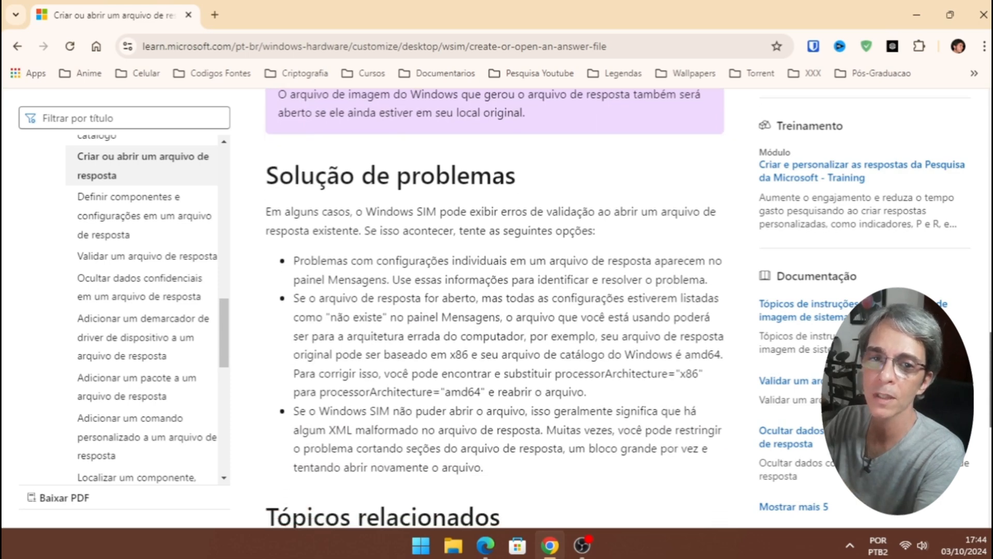
scroll(497, 311, down, 6)
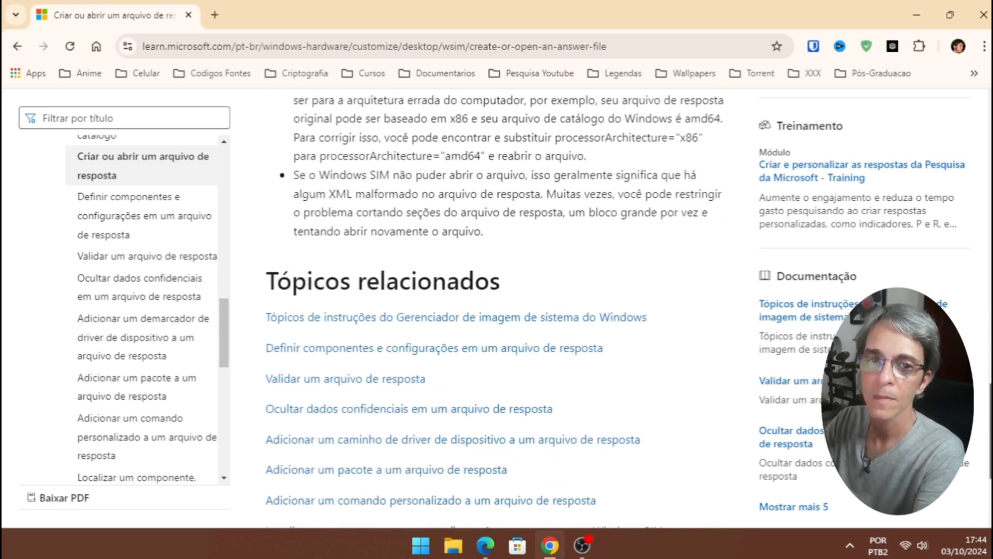
scroll(496, 311, up, 20)
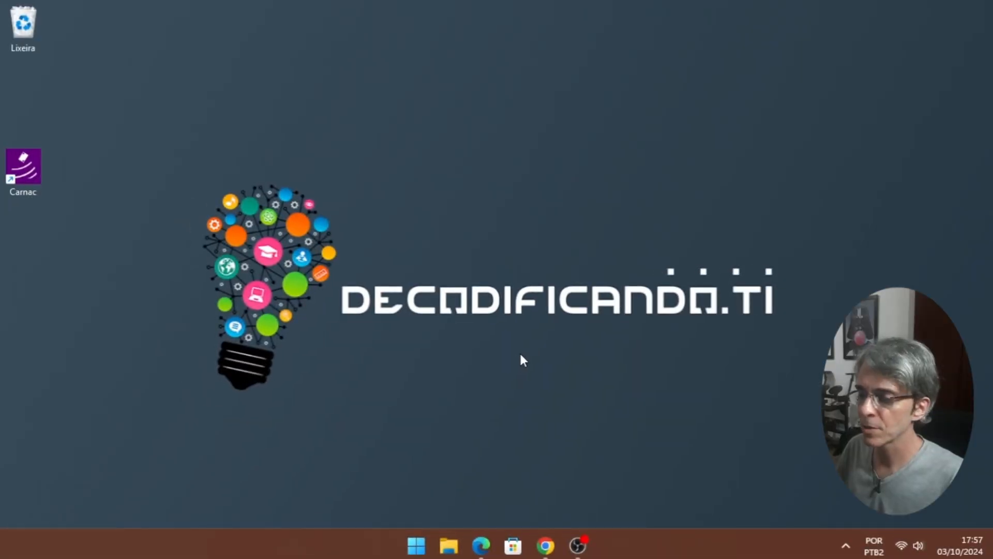
- Select the 'Windows 11 (ISO de várias edições)' edition and confirm it
click(547, 547)
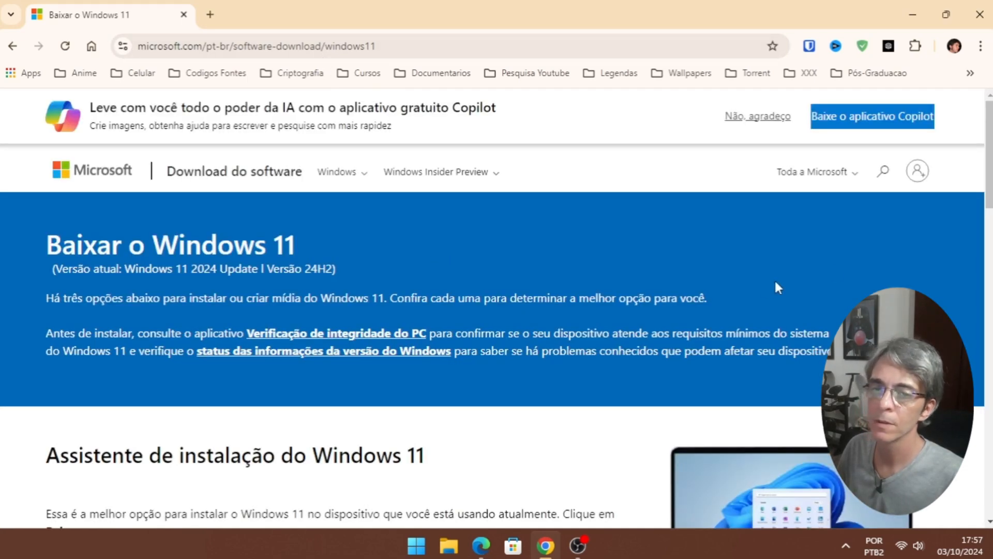
scroll(777, 283, down, 1)
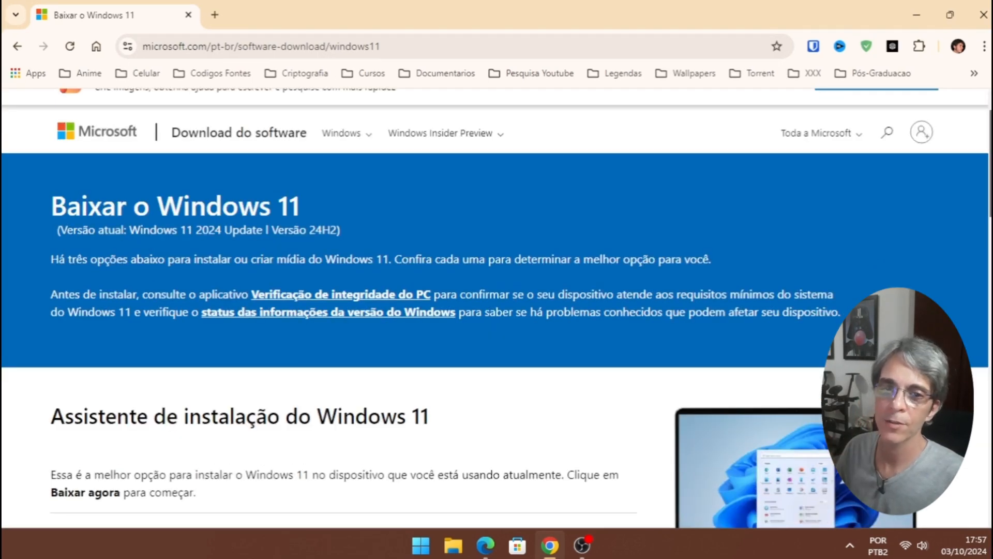
scroll(990, 286, down, 8)
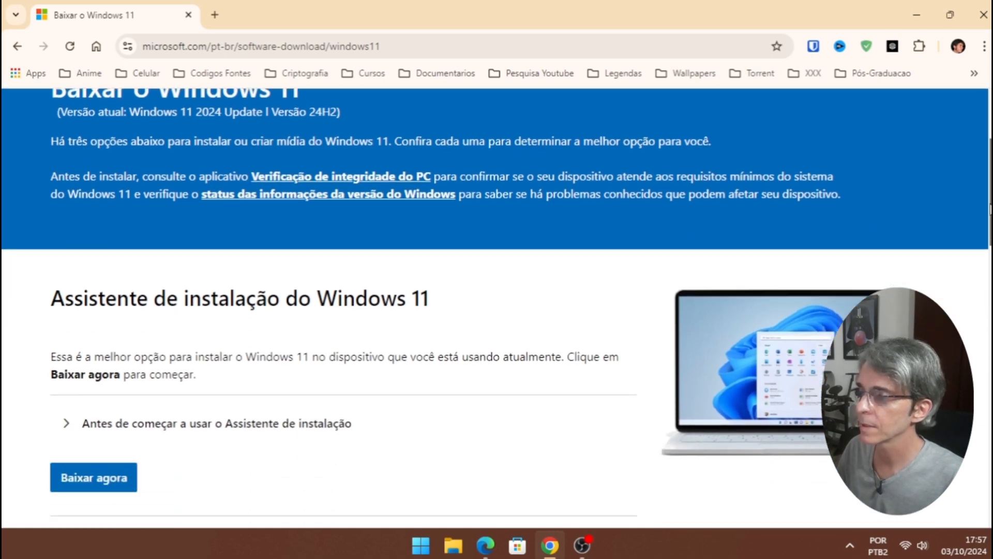
scroll(990, 286, down, 6)
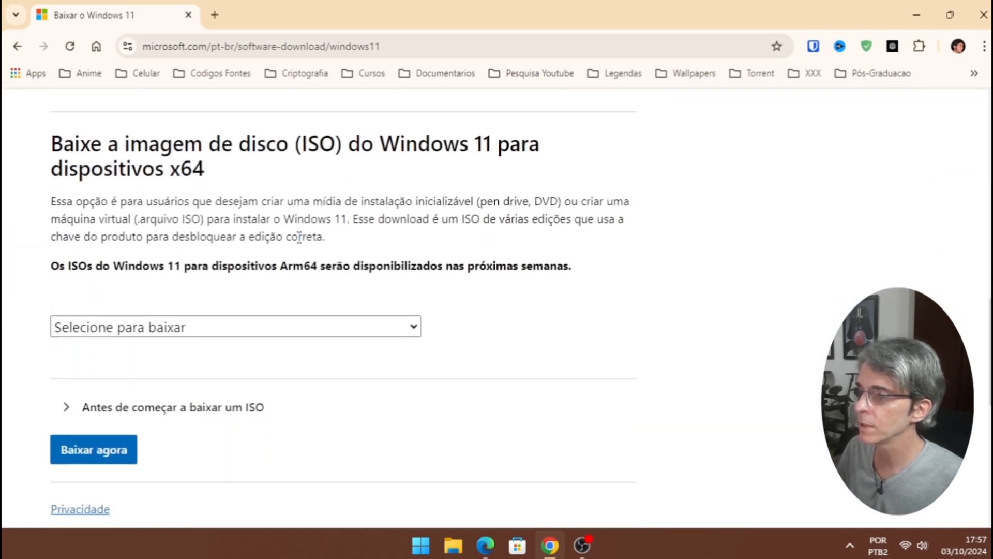
click(338, 333)
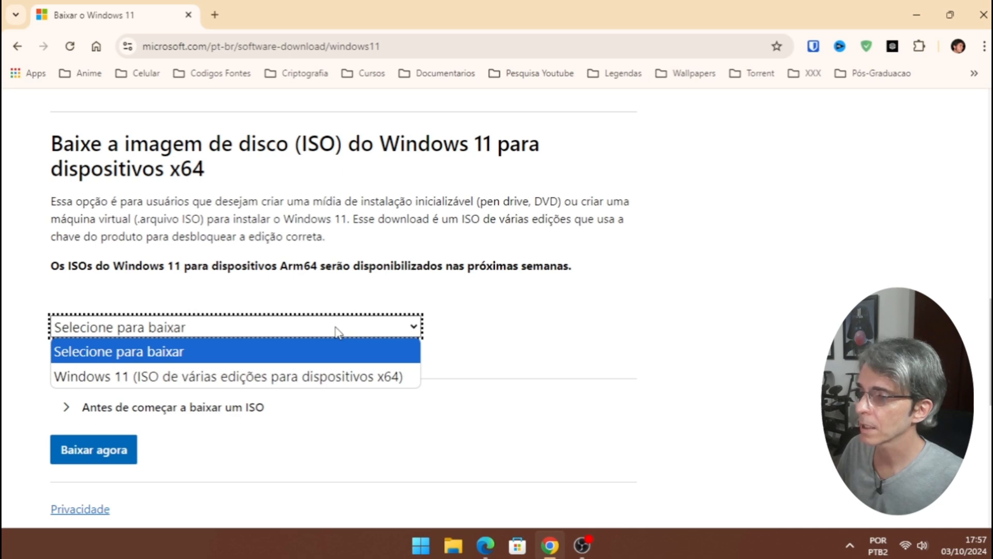
click(196, 386)
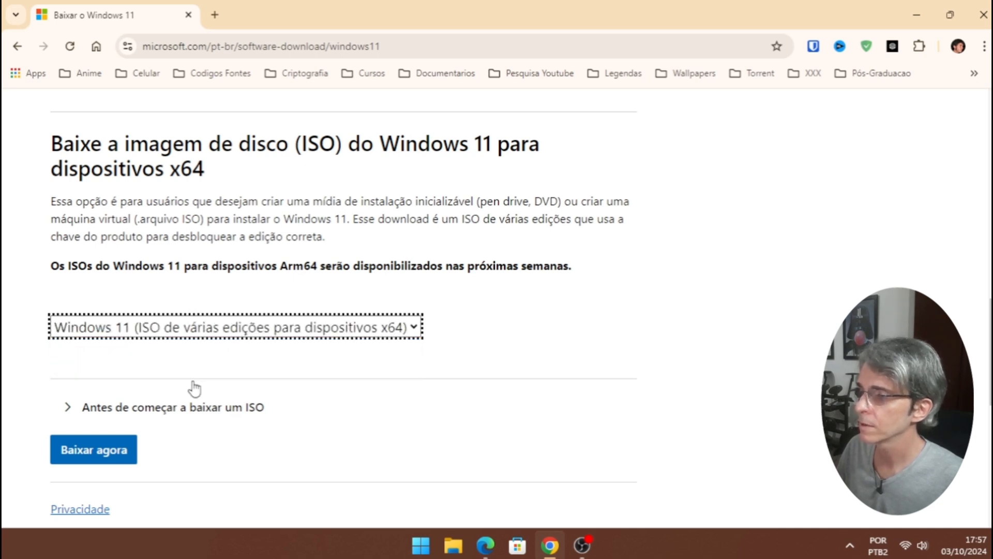
click(84, 455)
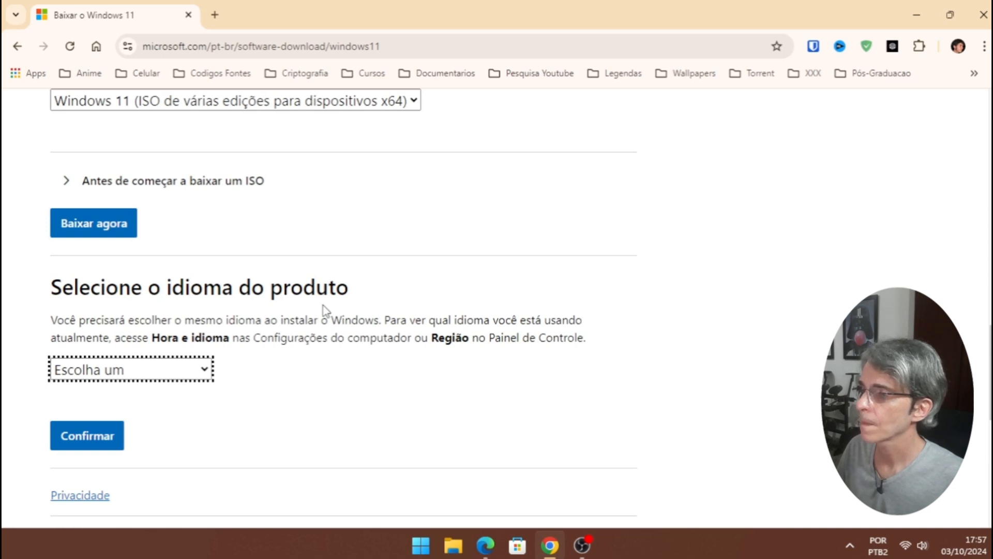
- Choose Português (Brasil) as the product language and confirm it
click(206, 372)
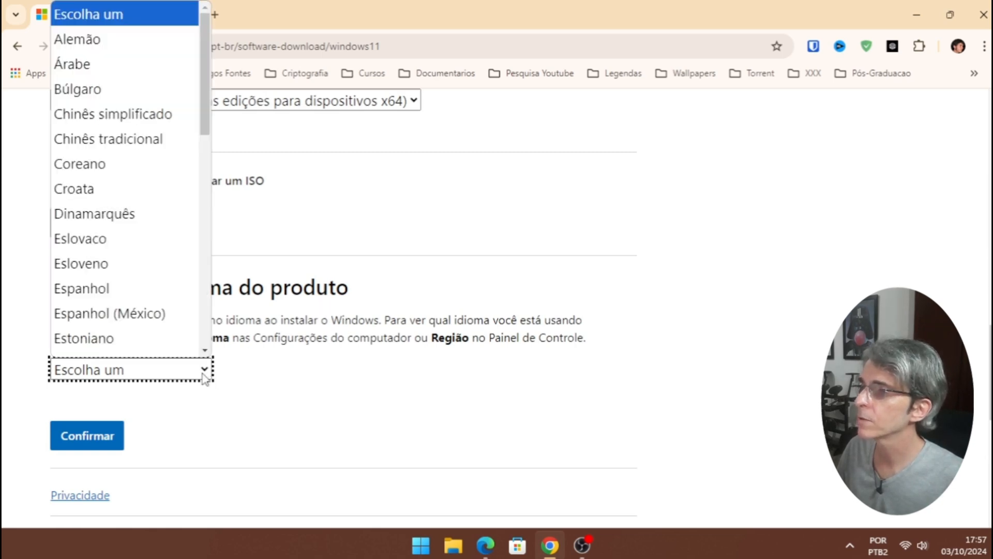
drag(207, 117, 212, 305)
click(161, 213)
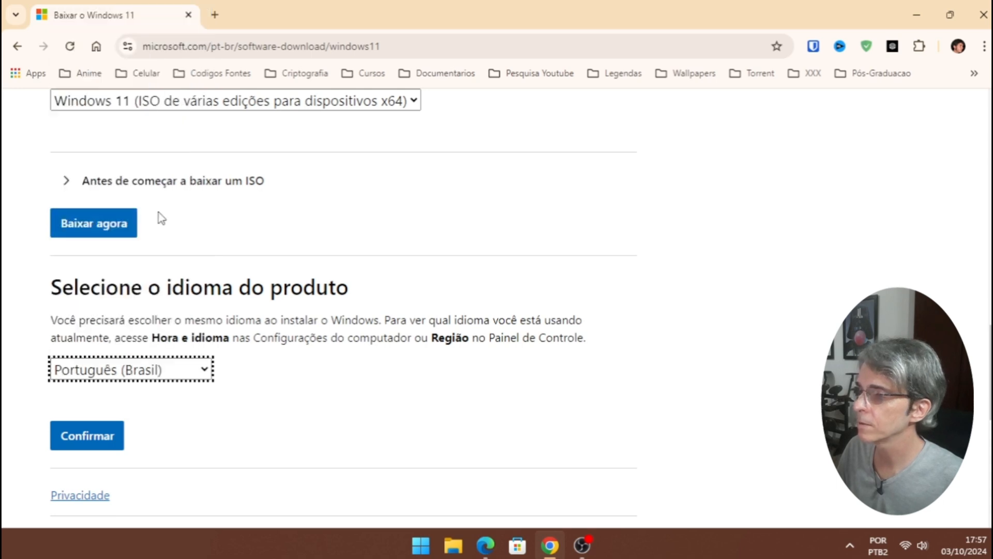
click(110, 422)
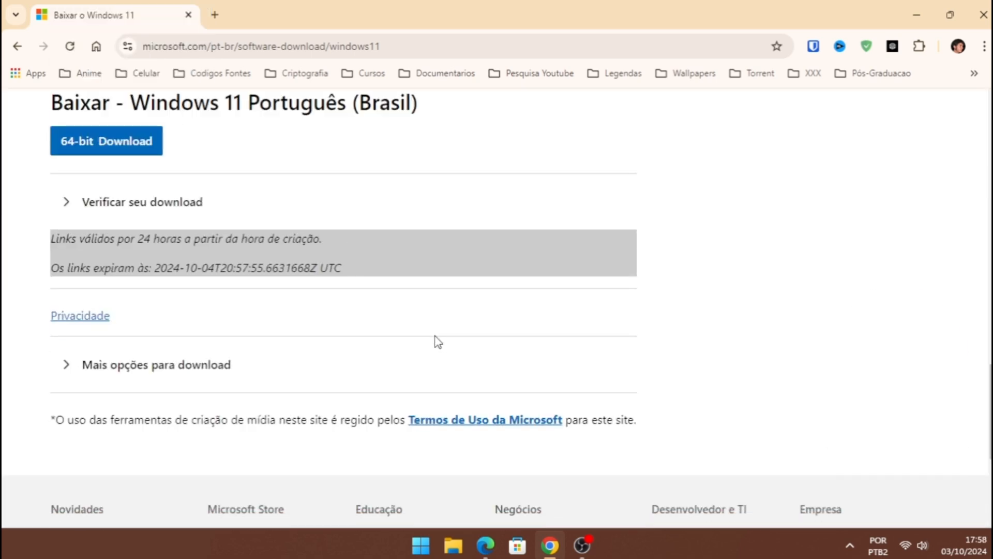
- Start the Windows 11 64-bit ISO download
click(121, 148)
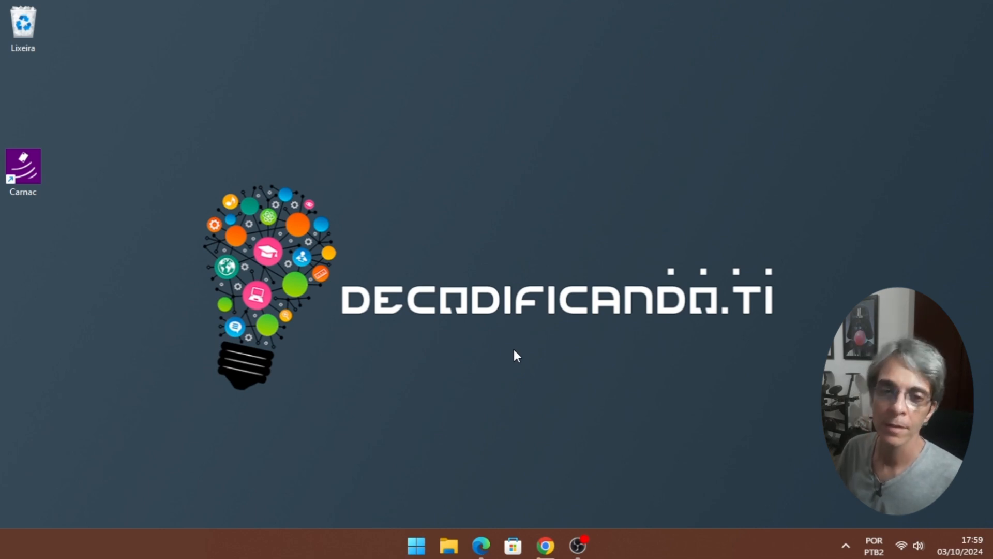
- On the unattend generator page, set the Windows display language to Brazilian Portuguese
click(541, 536)
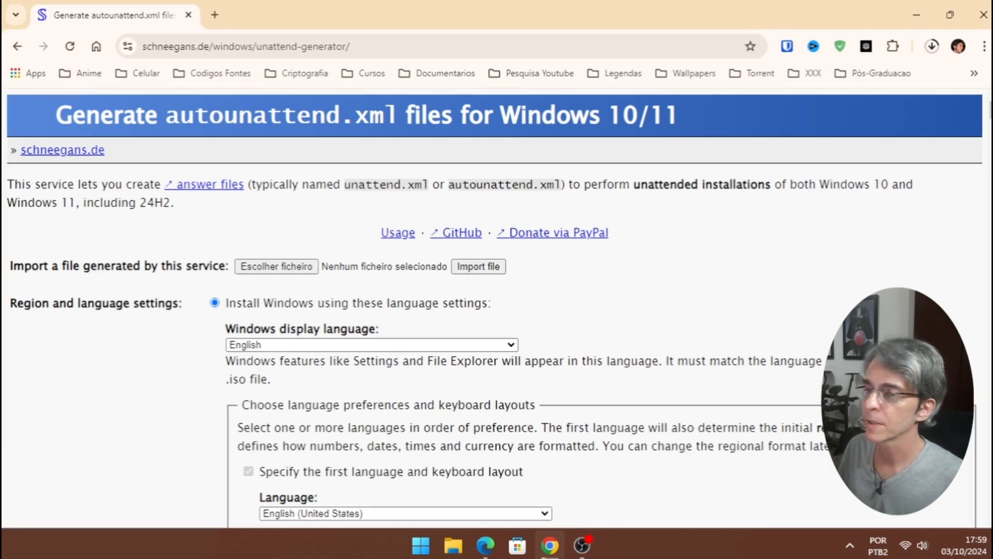
scroll(709, 262, down, 2)
scroll(492, 308, down, 1)
scroll(494, 308, down, 1)
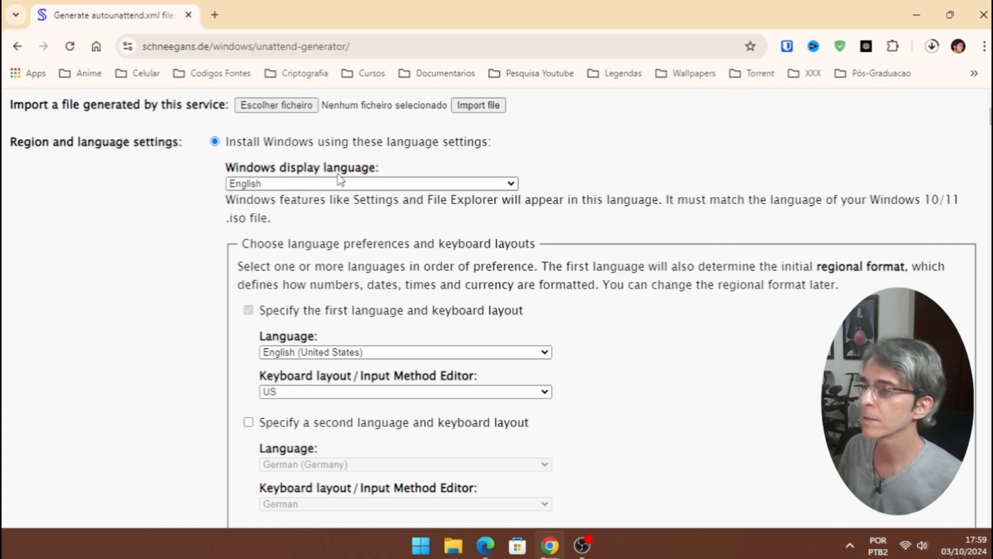
click(511, 184)
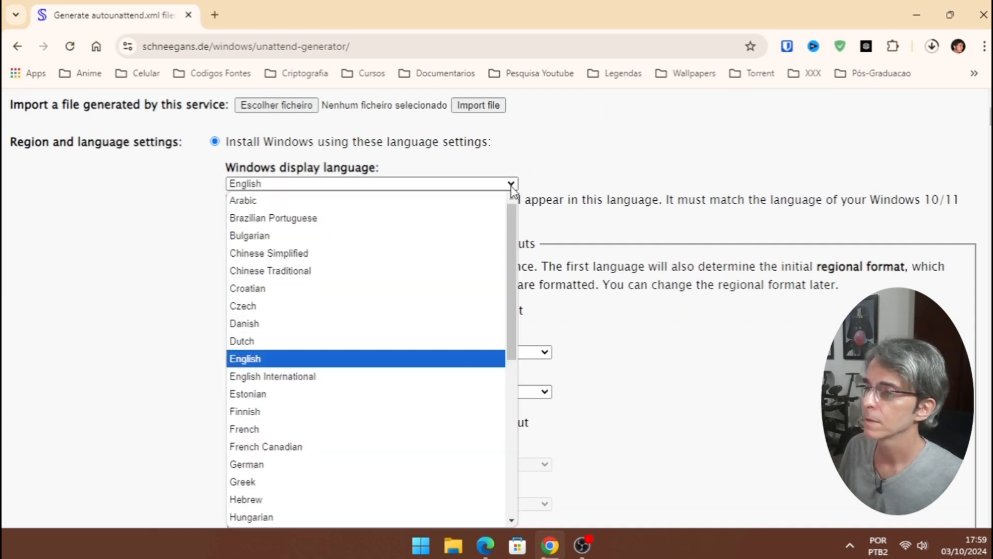
click(348, 218)
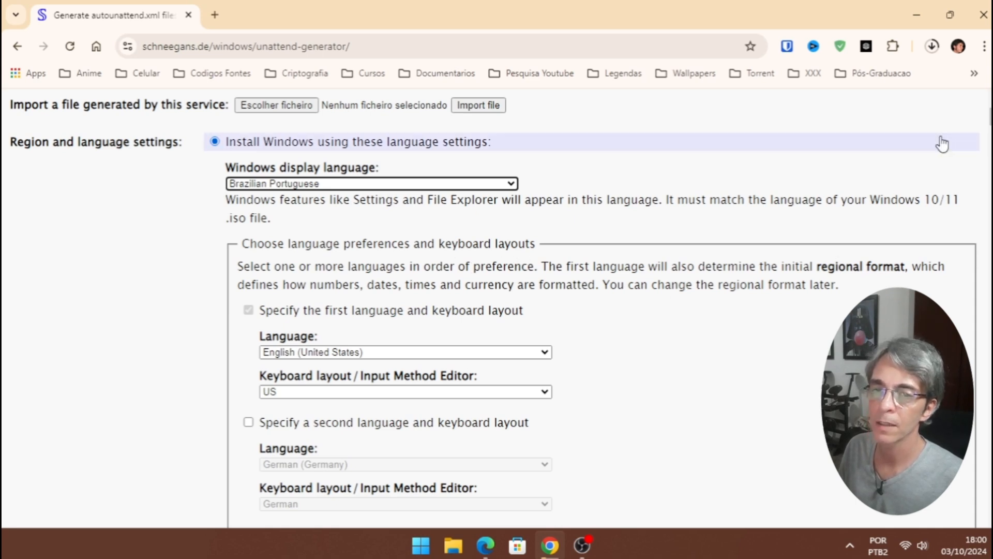
- Make Portuguese (Brazil) the first language with the Portuguese (Brazil ABNT2) keyboard layout
scroll(326, 155, down, 3)
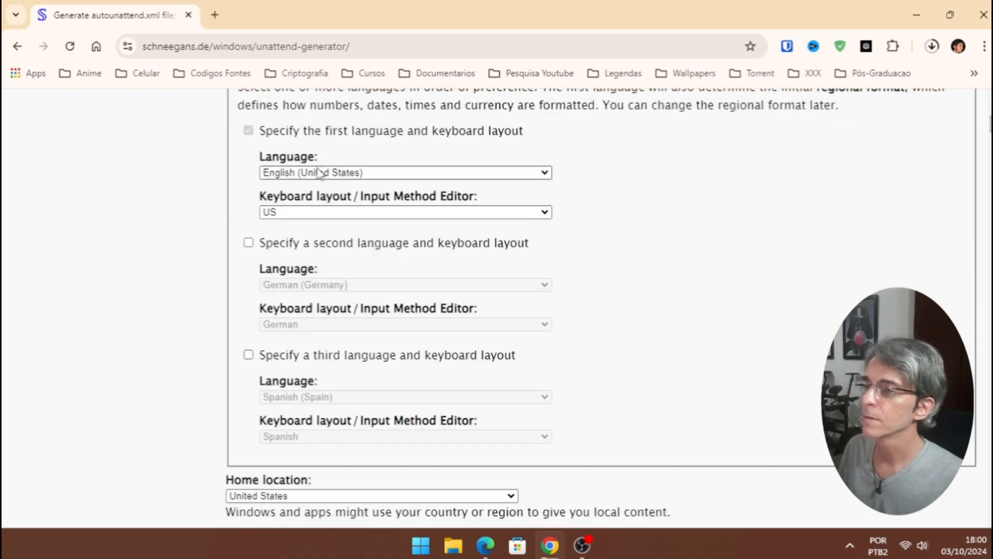
click(544, 173)
drag(546, 292, 545, 427)
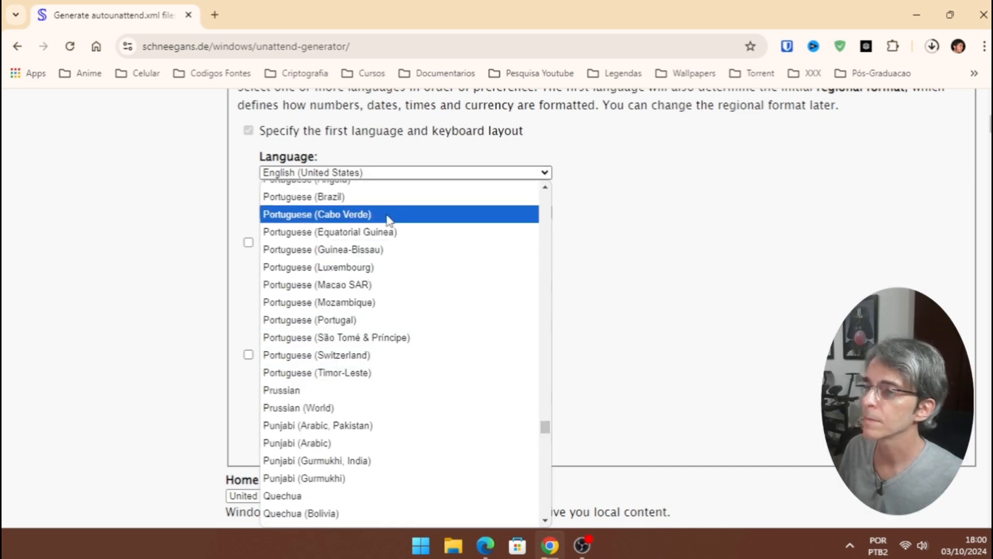
click(379, 199)
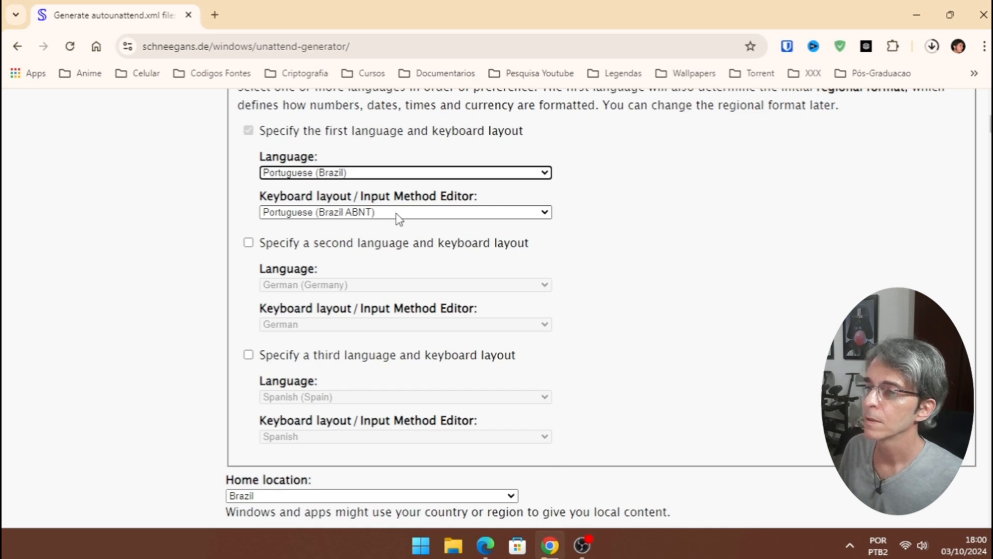
click(397, 213)
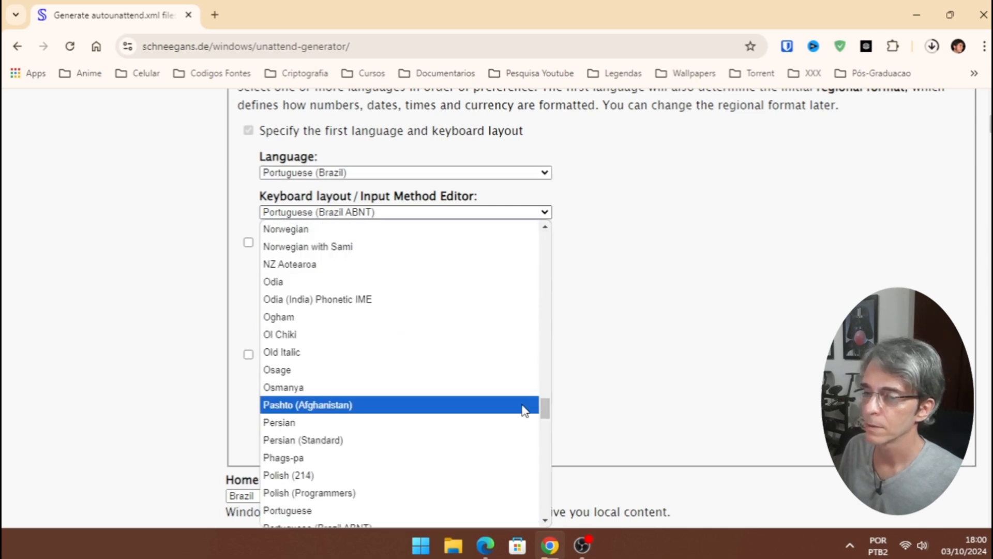
drag(548, 414, 547, 426)
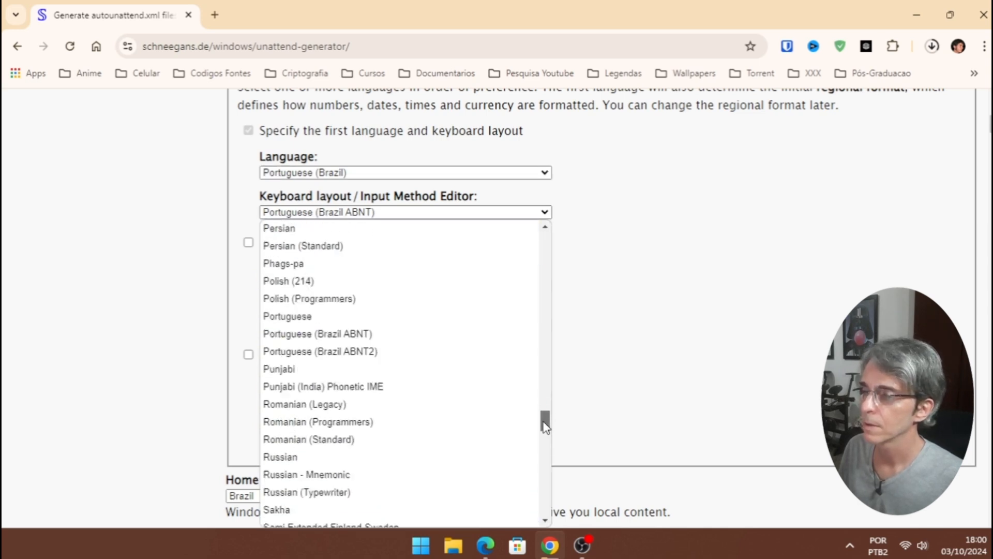
click(433, 354)
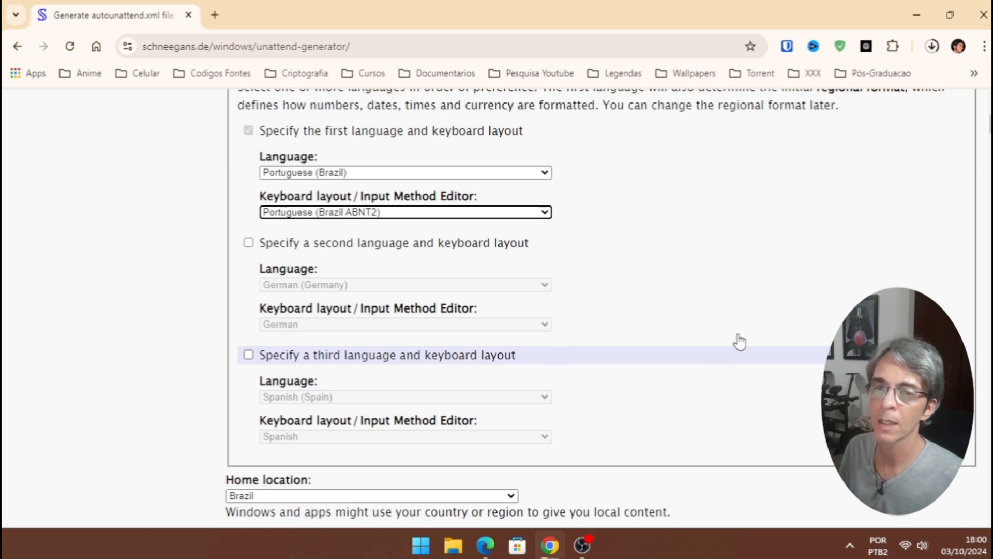
- Scroll the generator form down to the Setup settings section
scroll(945, 152, down, 6)
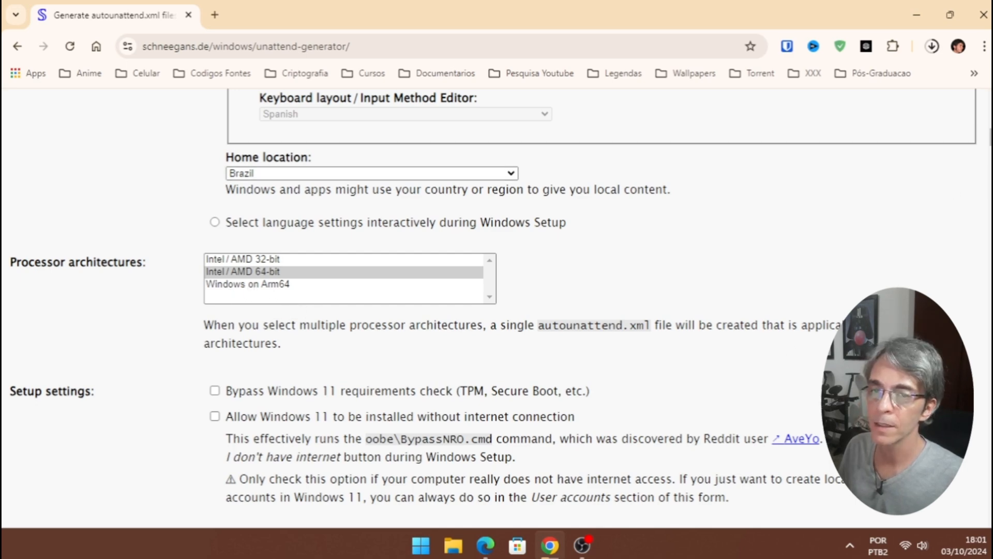
scroll(497, 305, down, 5)
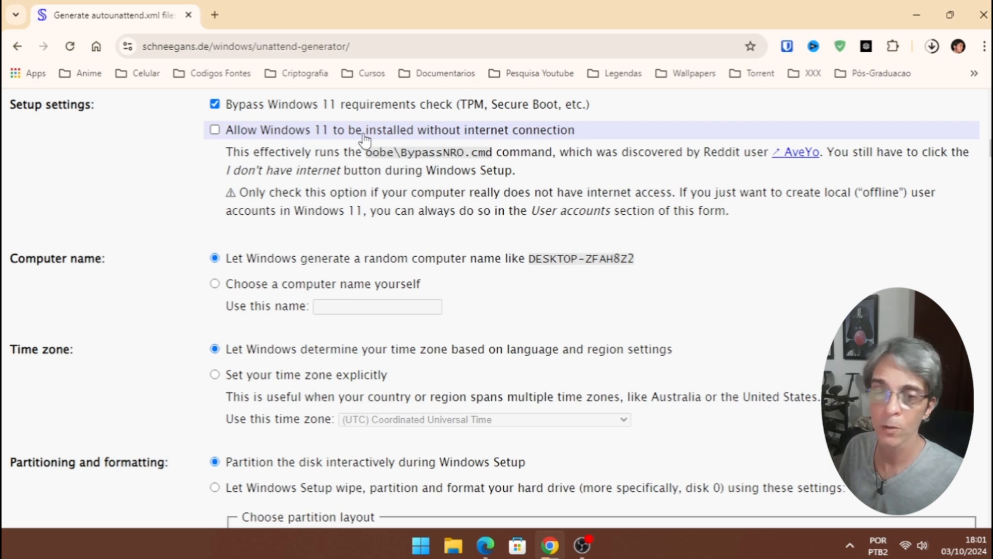
- Tick 'Allow Windows 11 to be installed without internet connection'
click(214, 131)
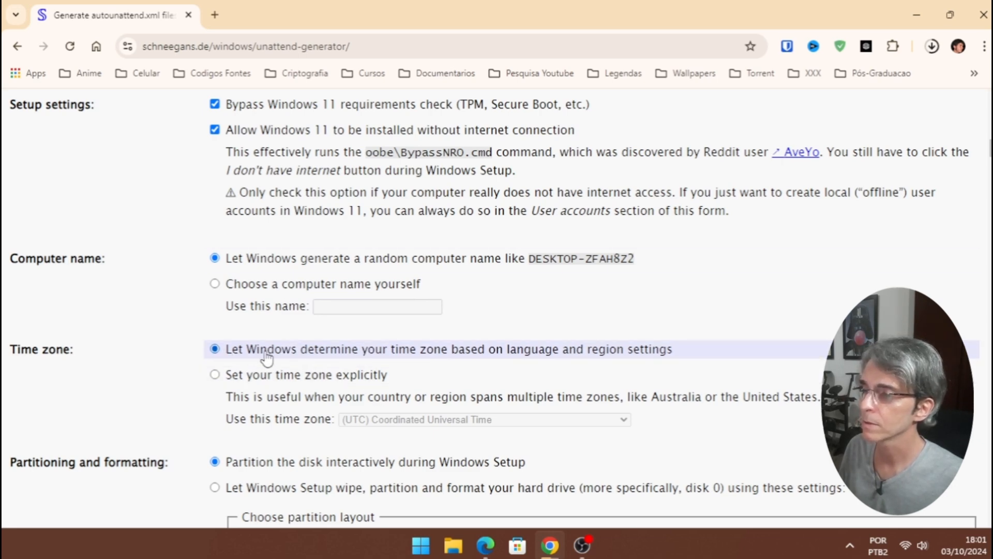
scroll(267, 357, down, 6)
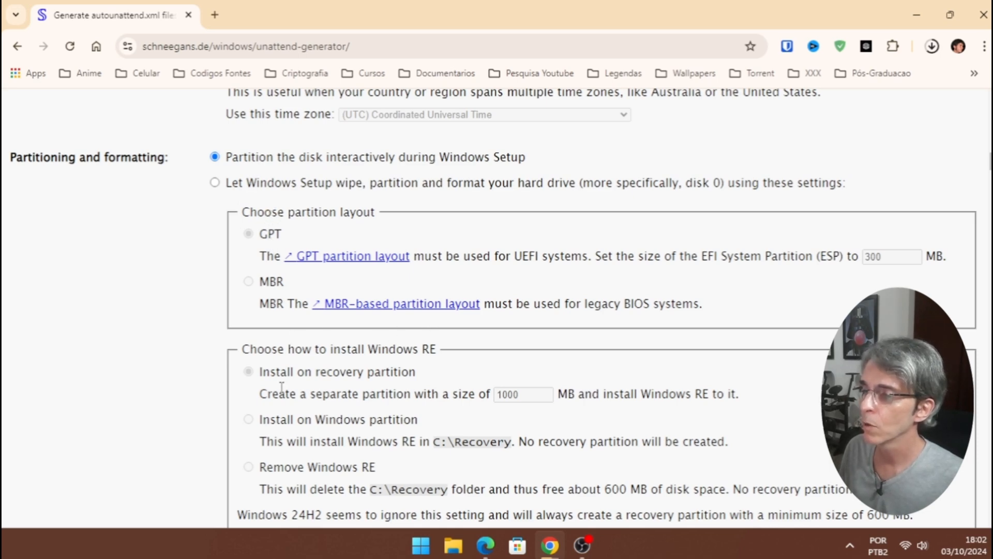
scroll(960, 248, down, 15)
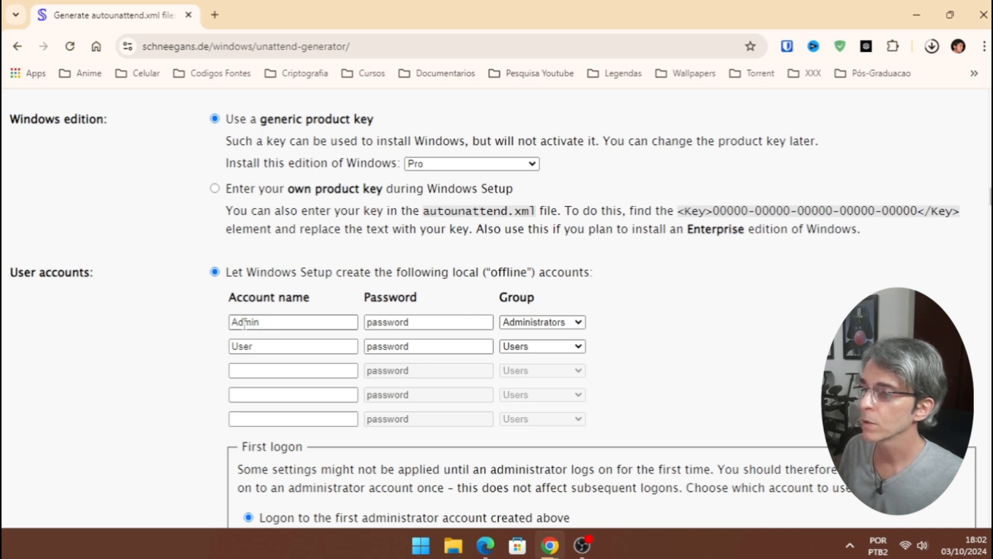
- Replace the Admin account's default password with a new password
double_click(388, 323)
key(BackSpace)
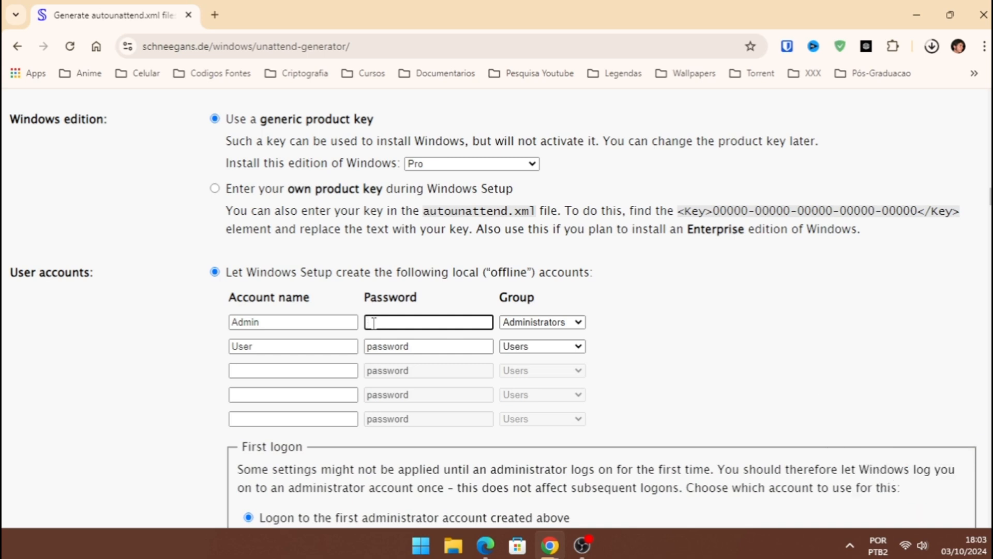
text(root)
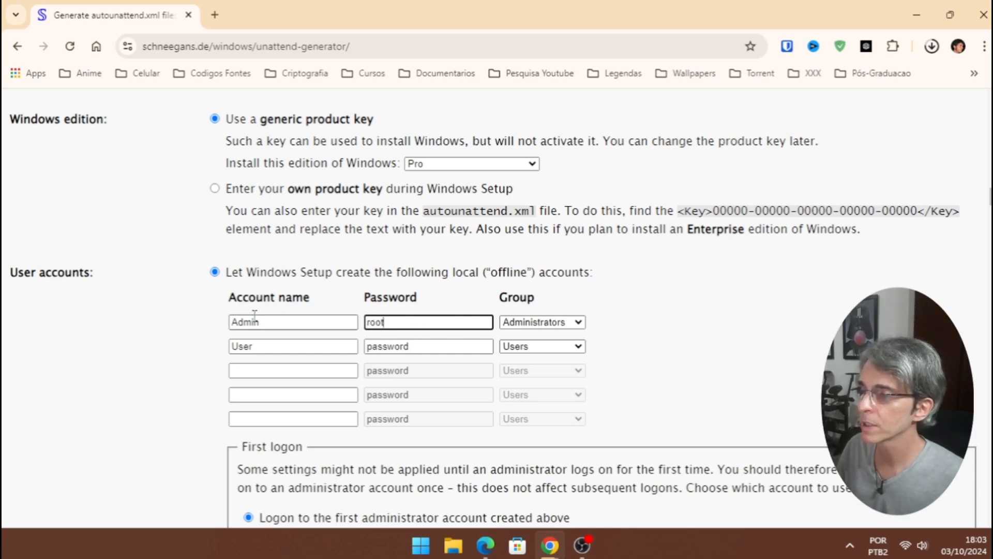
- Rename the second account and paste its new password, keeping it in the Users group
click(274, 346)
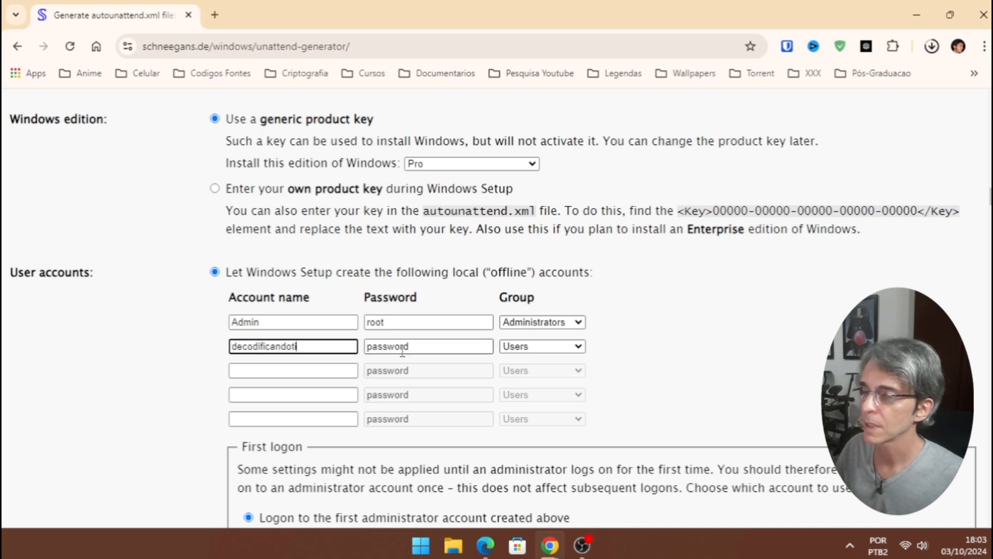
click(403, 350)
drag(422, 348, 359, 350)
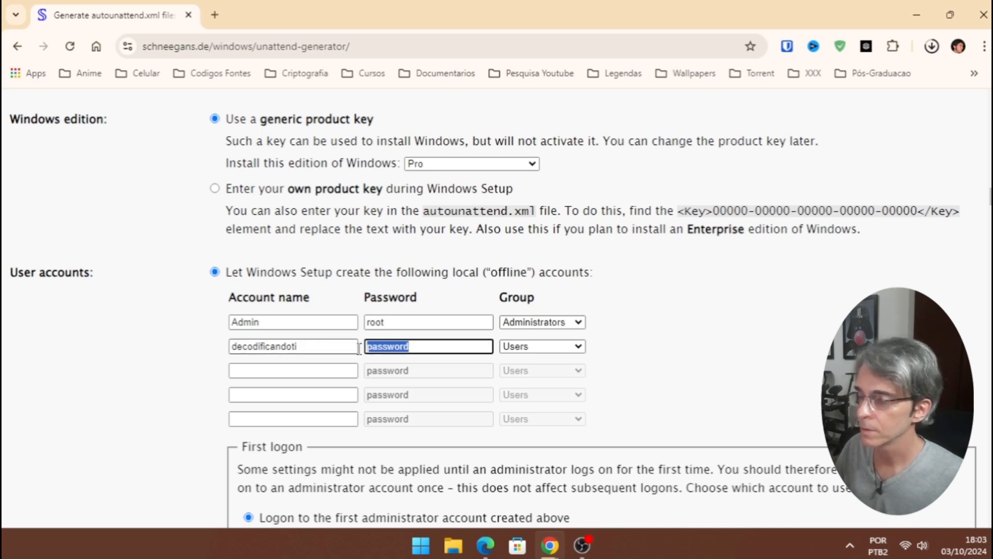
key(ctrl+v)
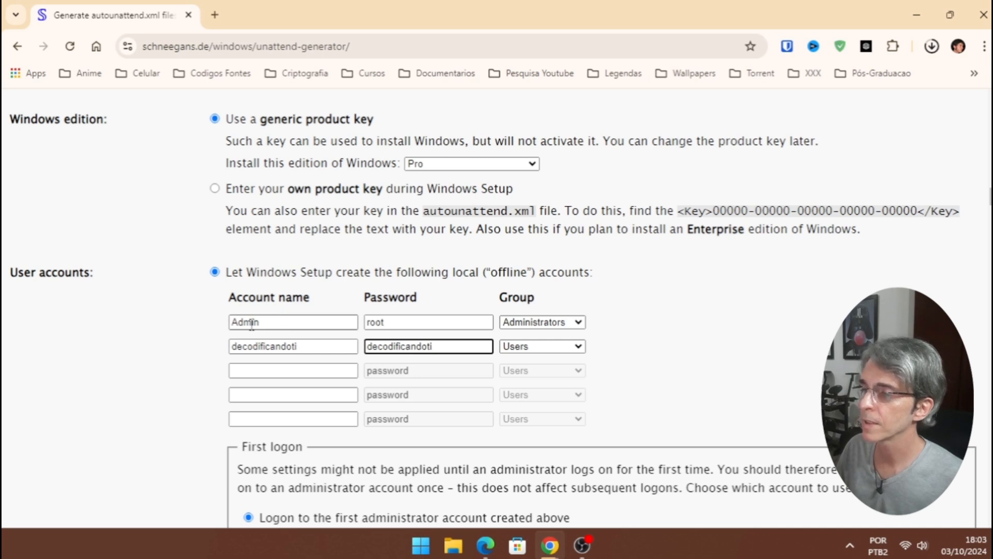
click(580, 352)
click(584, 351)
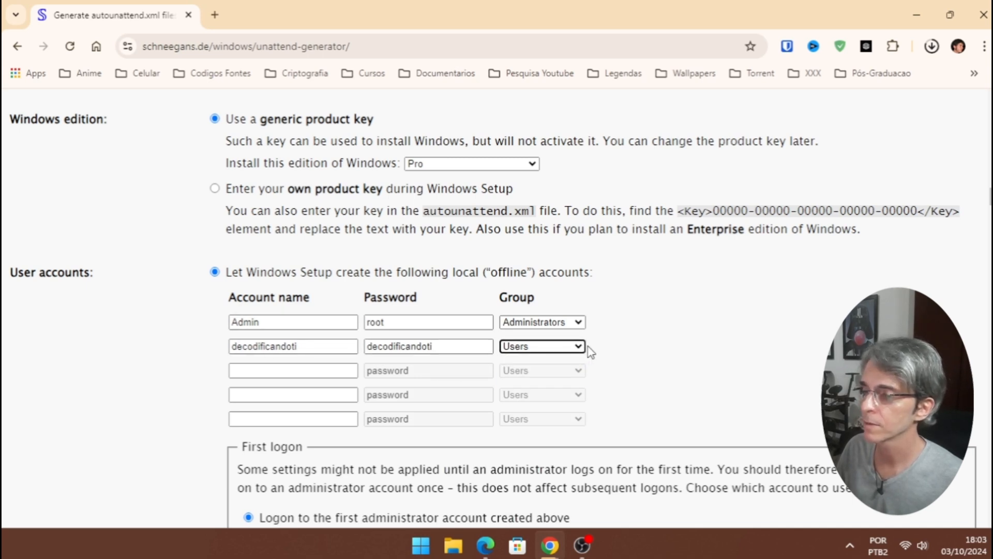
scroll(969, 218, down, 5)
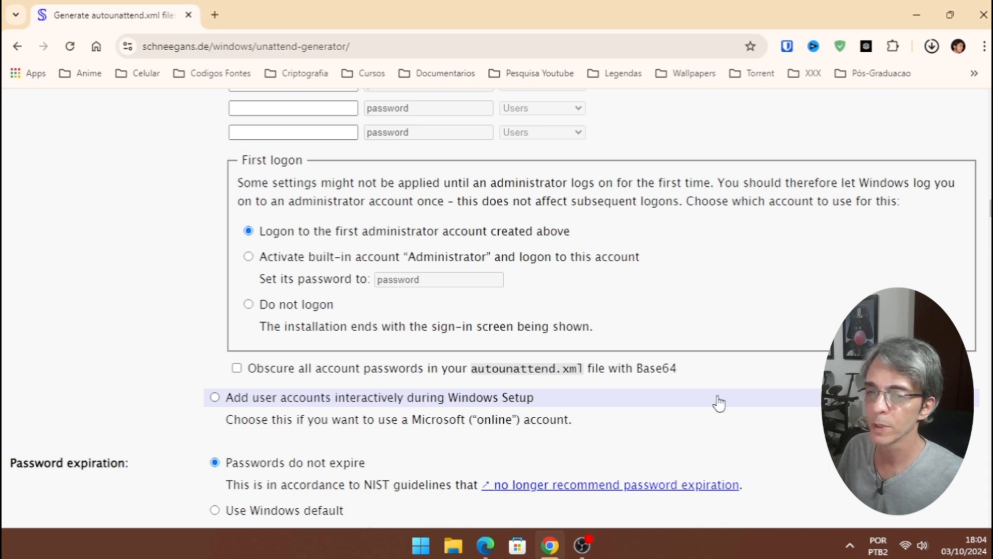
scroll(490, 289, down, 5)
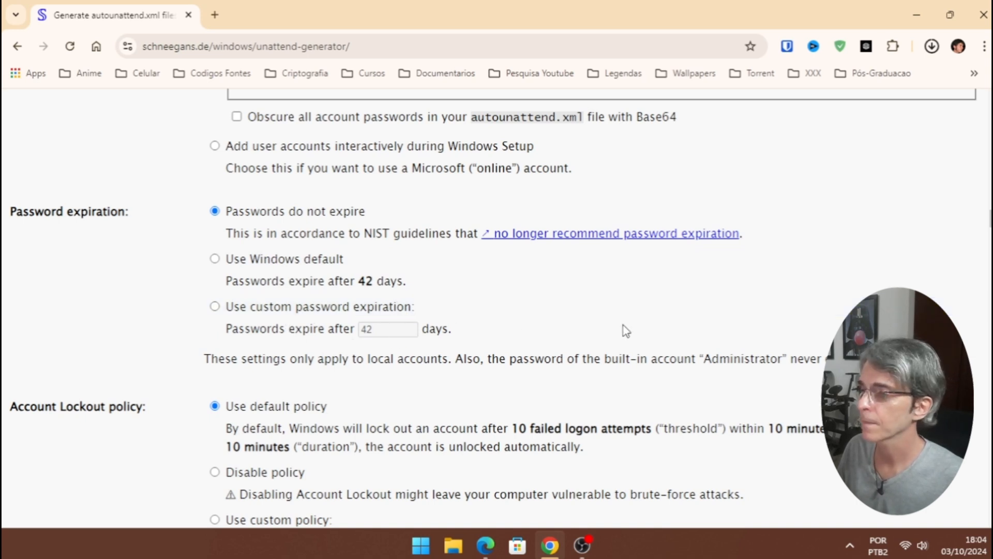
scroll(626, 331, down, 4)
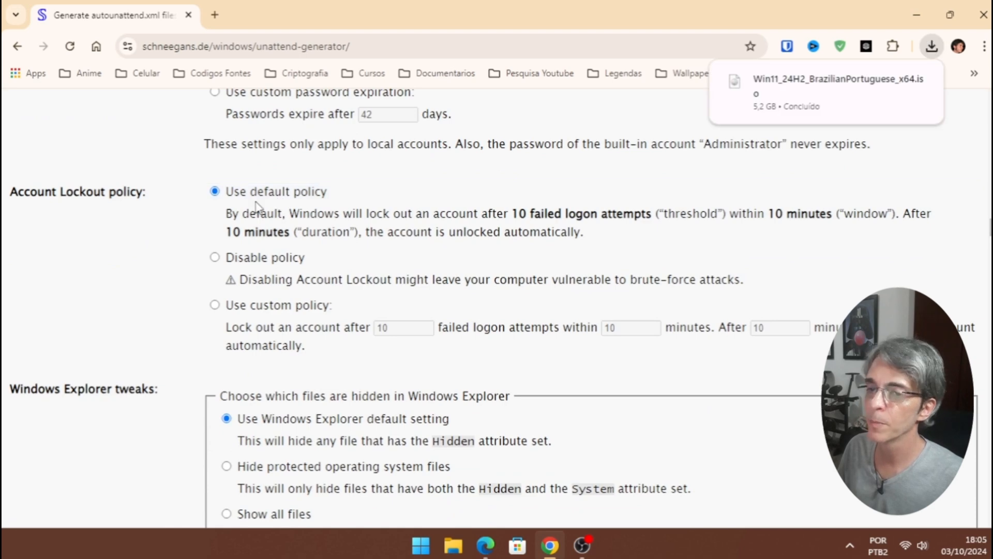
scroll(611, 285, down, 4)
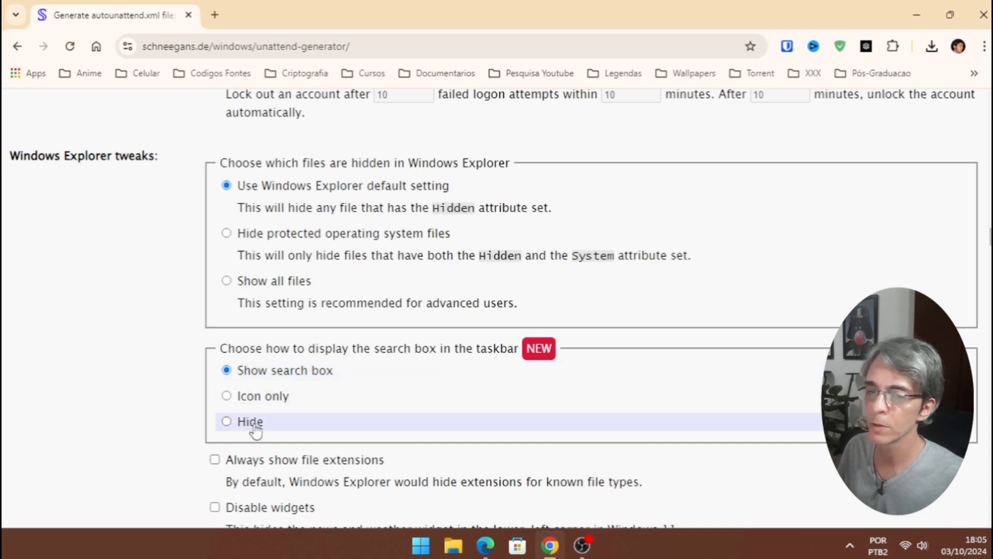
scroll(439, 228, down, 5)
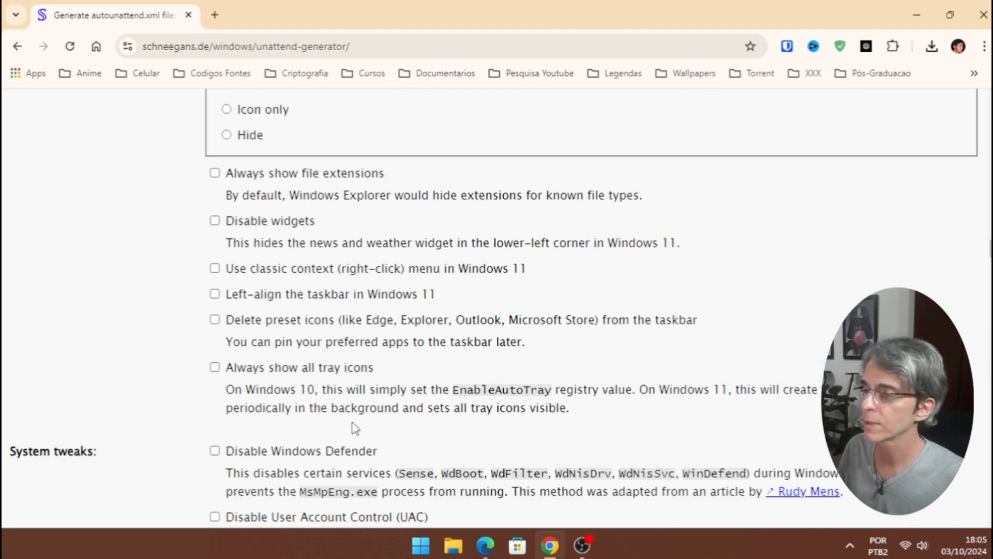
scroll(341, 187, down, 5)
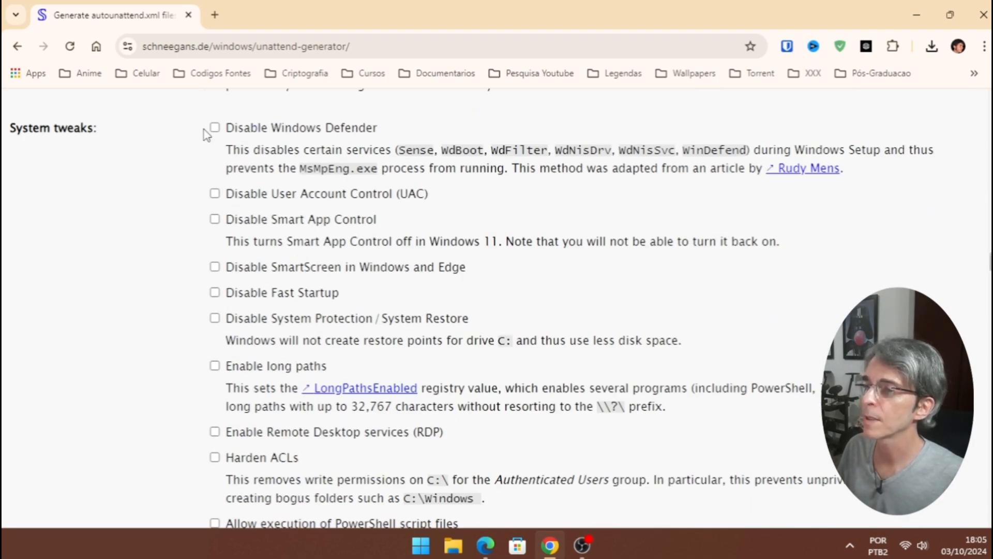
- Disable Windows Defender under System tweaks, then move down toward Virtual machine support
click(215, 128)
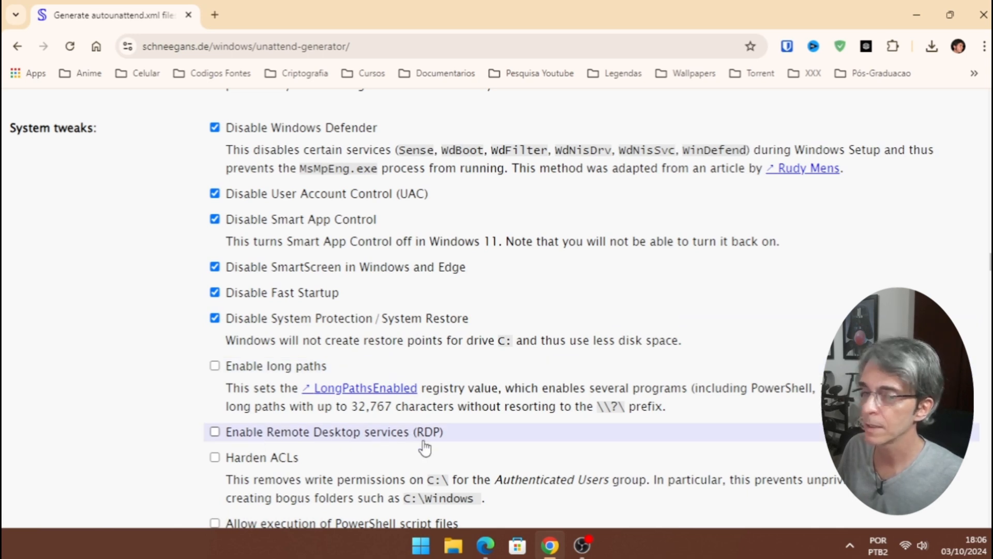
scroll(497, 309, down, 6)
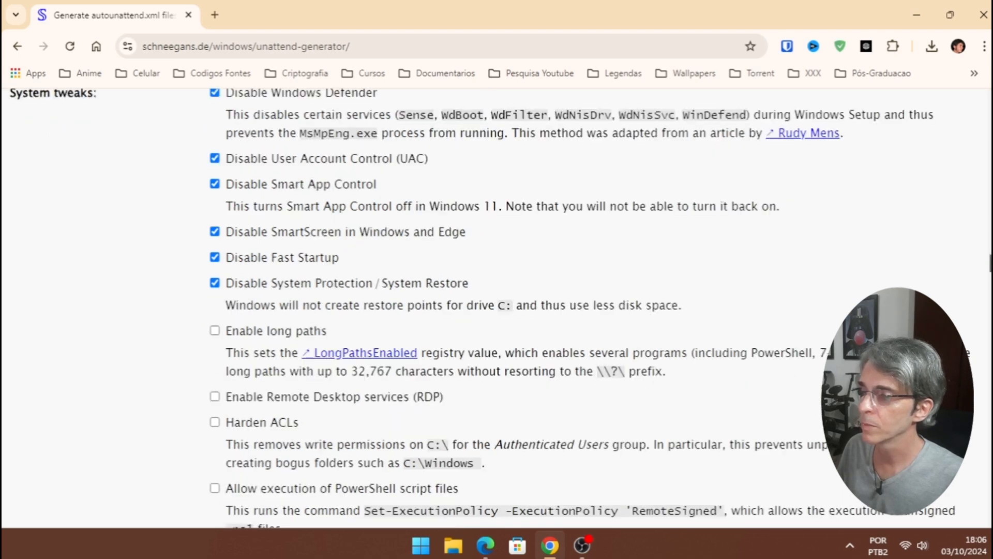
scroll(496, 309, down, 6)
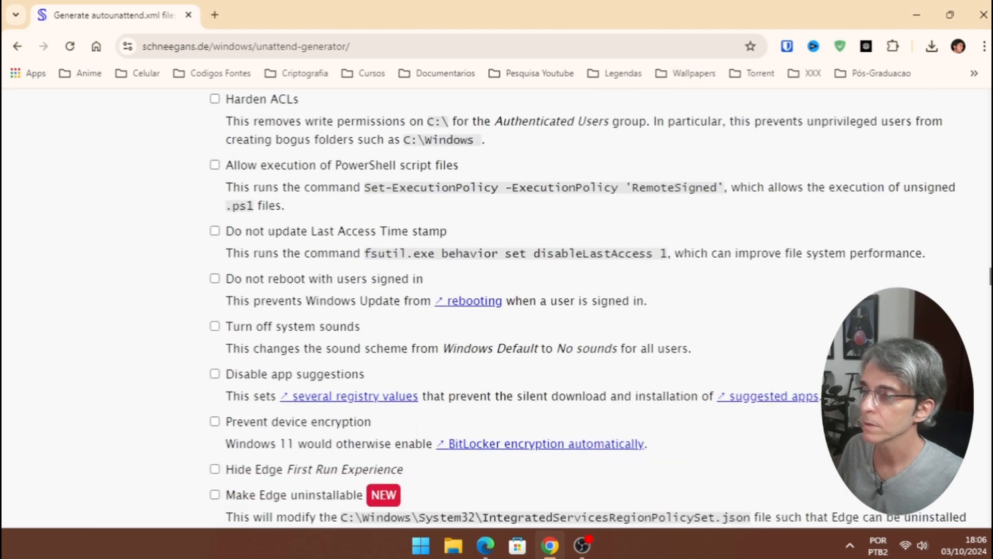
scroll(497, 309, down, 4)
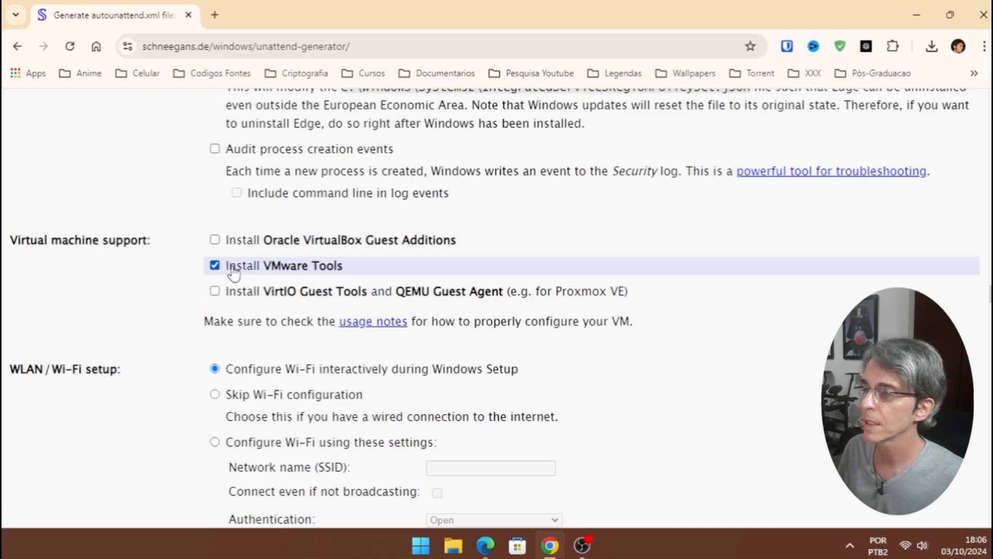
- Scroll past the lock key and wallpaper settings to the Remove bloatware section
scroll(990, 299, down, 3)
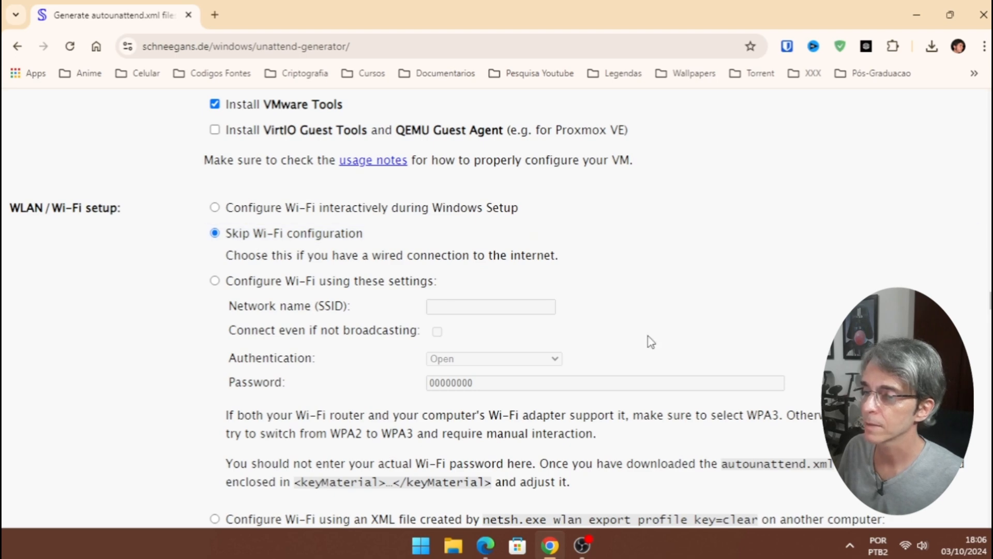
scroll(647, 340, down, 10)
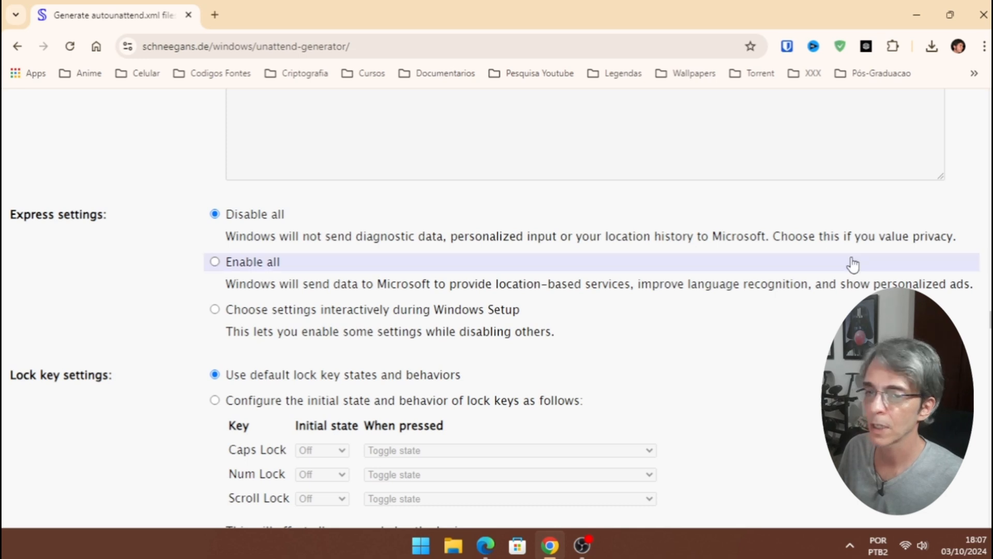
scroll(976, 313, down, 3)
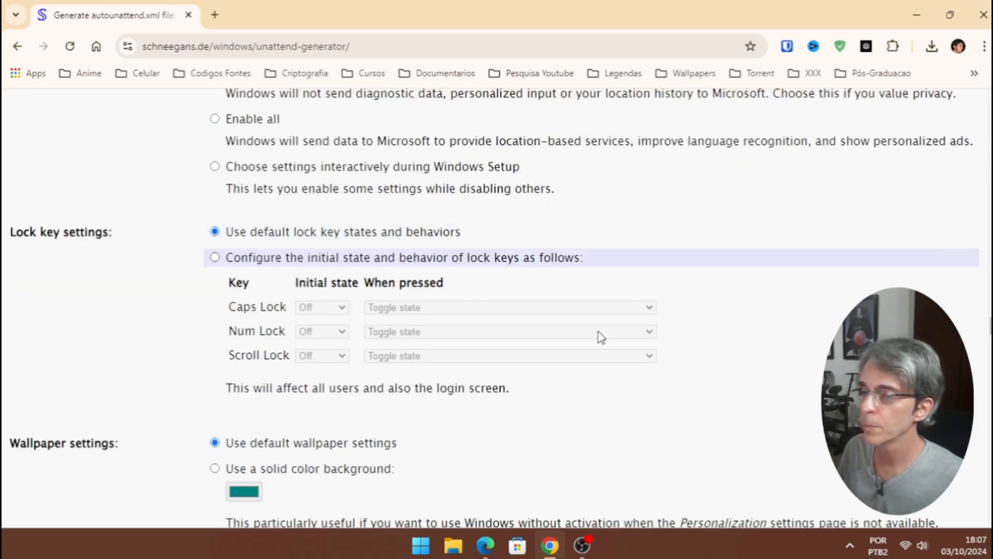
scroll(988, 336, down, 5)
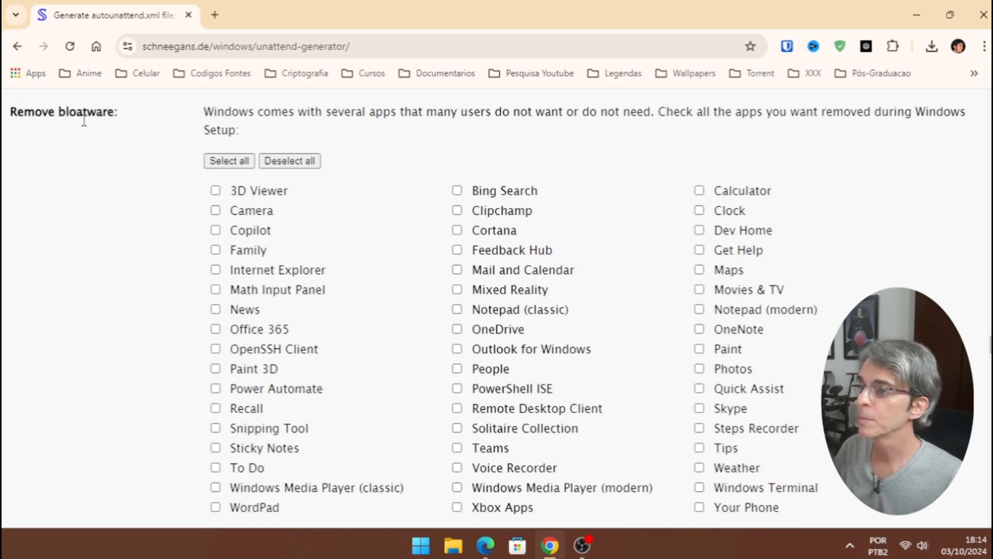
- Select all bloatware, then keep Camera, Sticky Notes, Media Player (classic), Notepad (modern), OneDrive, Teams and Skype
click(227, 162)
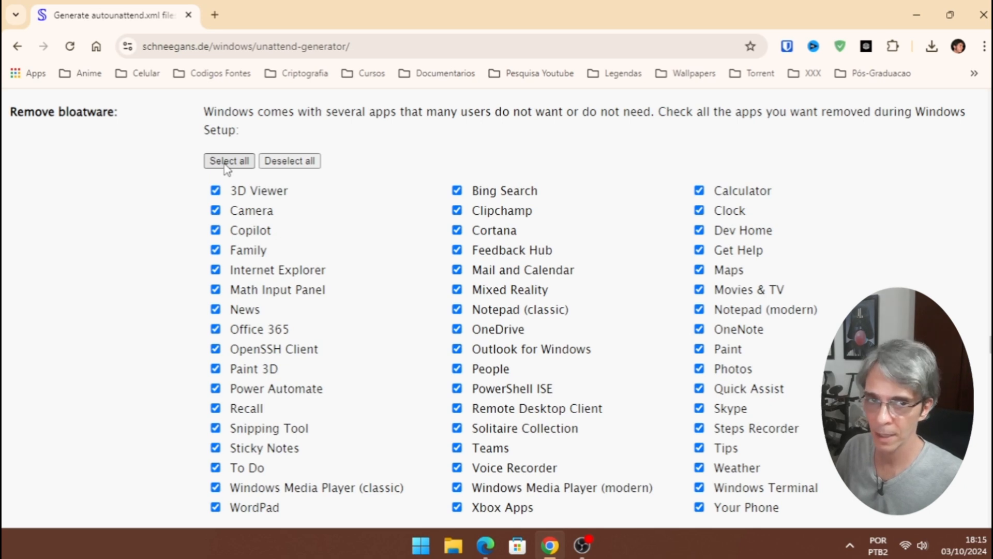
click(216, 211)
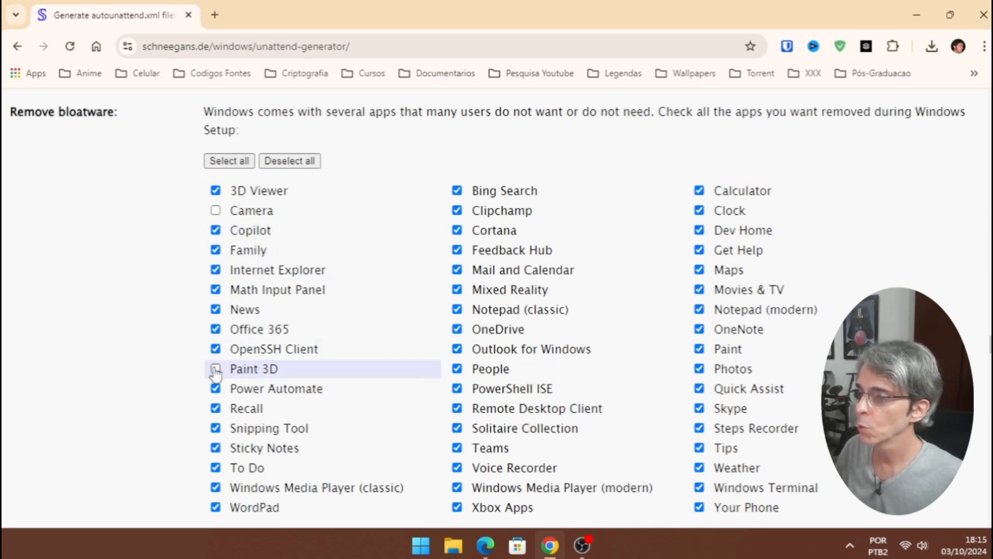
click(215, 448)
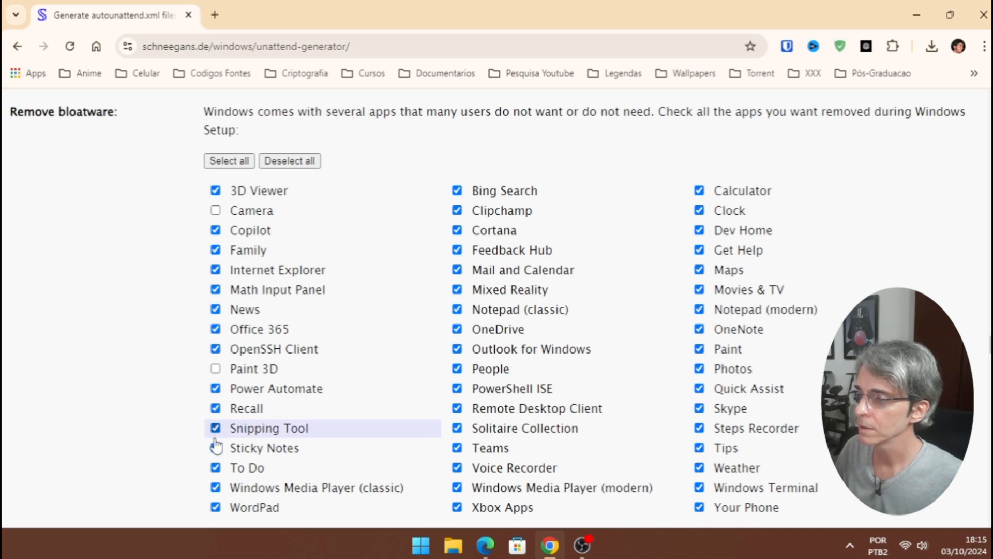
click(215, 487)
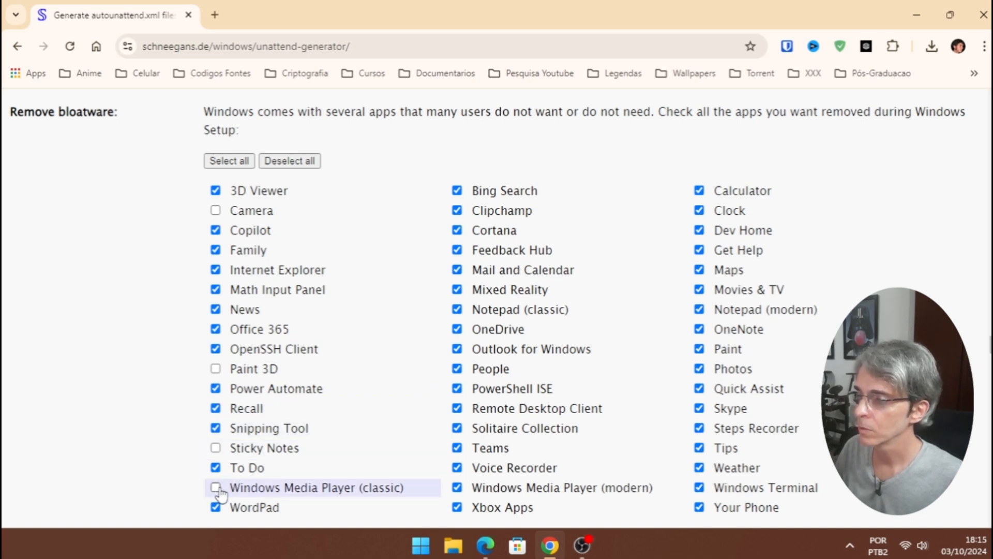
click(699, 309)
click(457, 329)
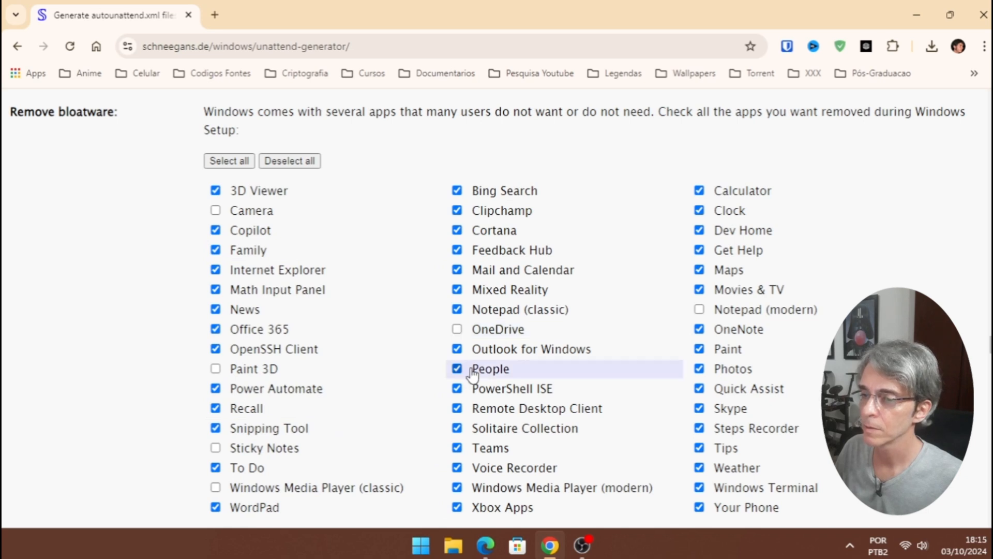
click(457, 448)
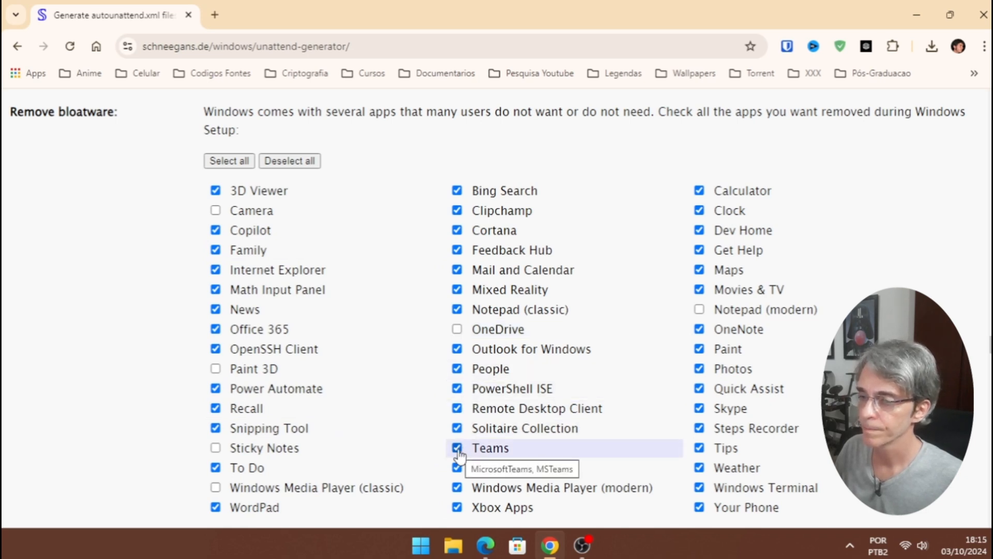
click(699, 410)
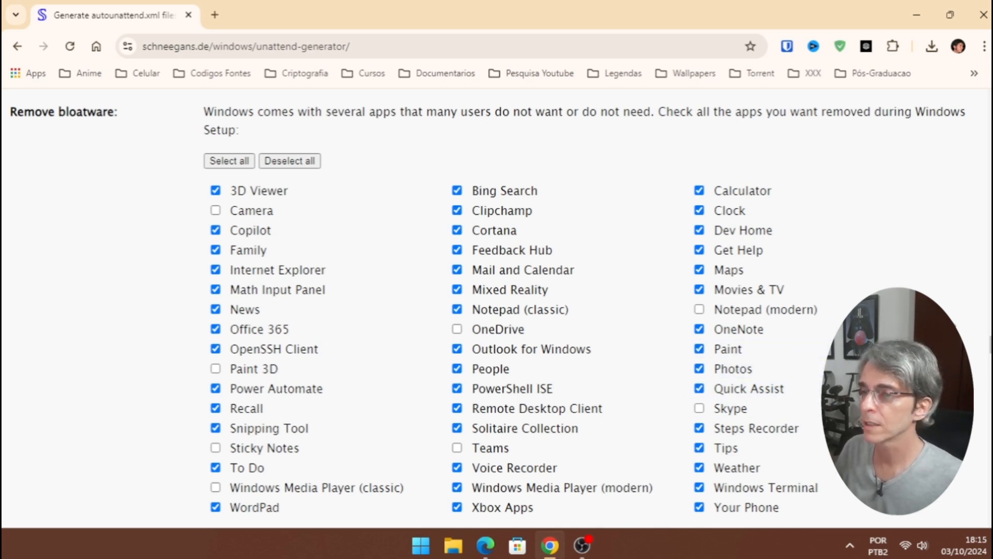
scroll(494, 307, down, 6)
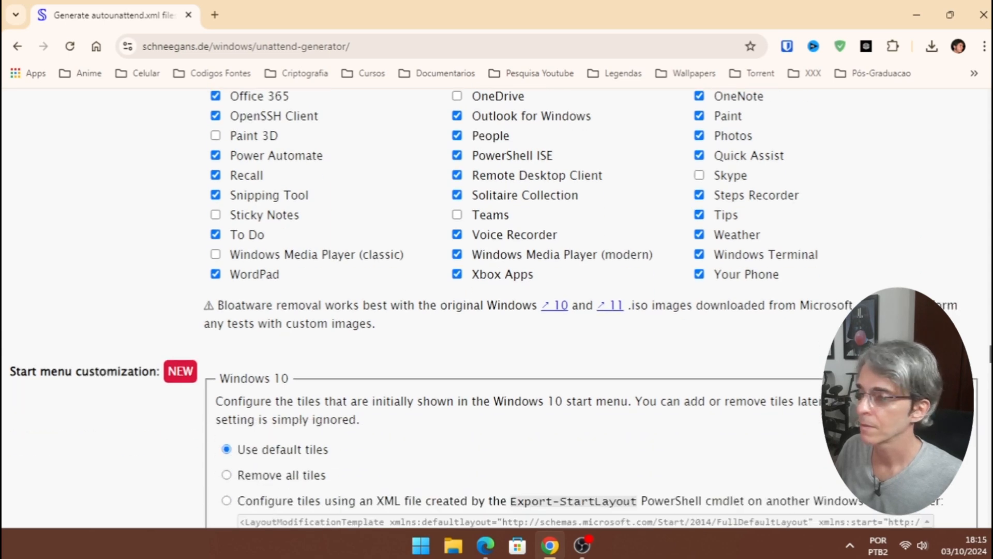
- Scroll past Start menu, custom scripts and WDAC options unchanged, down to Placeholders and Download settings
scroll(494, 307, down, 1)
scroll(286, 193, down, 1)
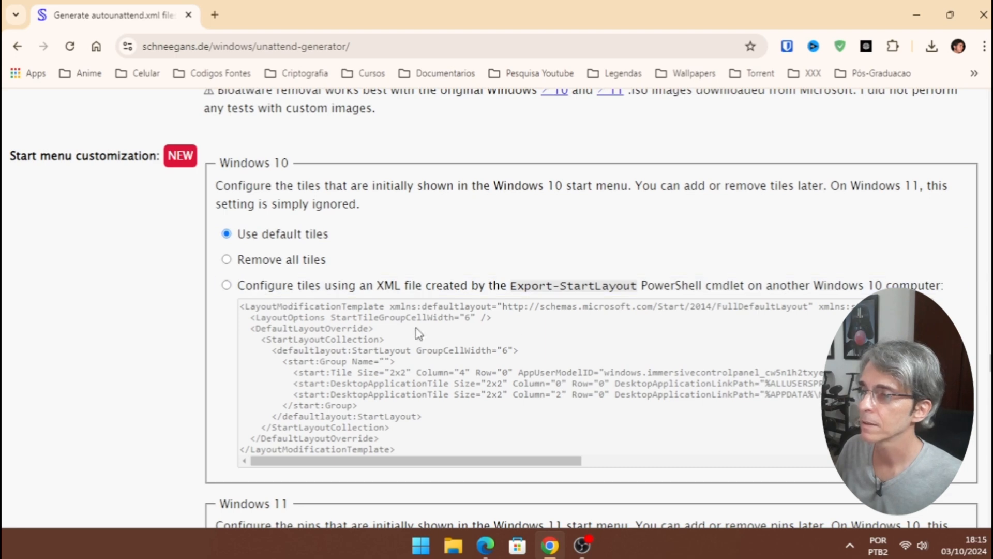
scroll(497, 311, down, 5)
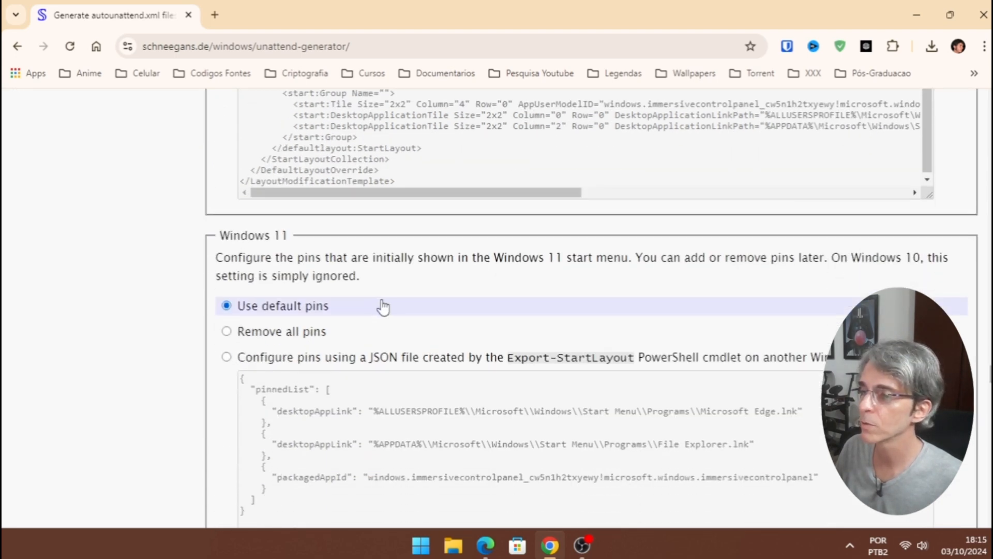
scroll(592, 307, down, 7)
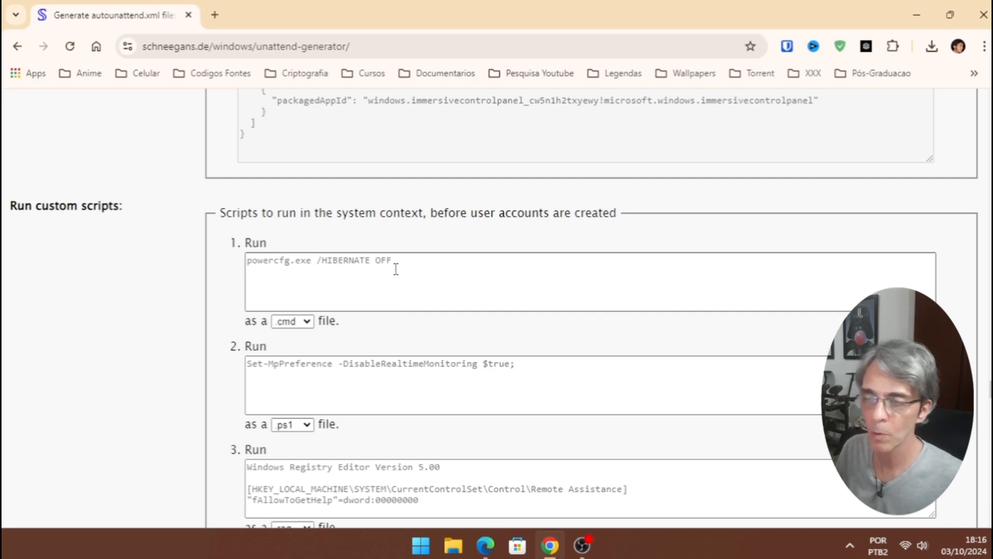
scroll(781, 317, down, 10)
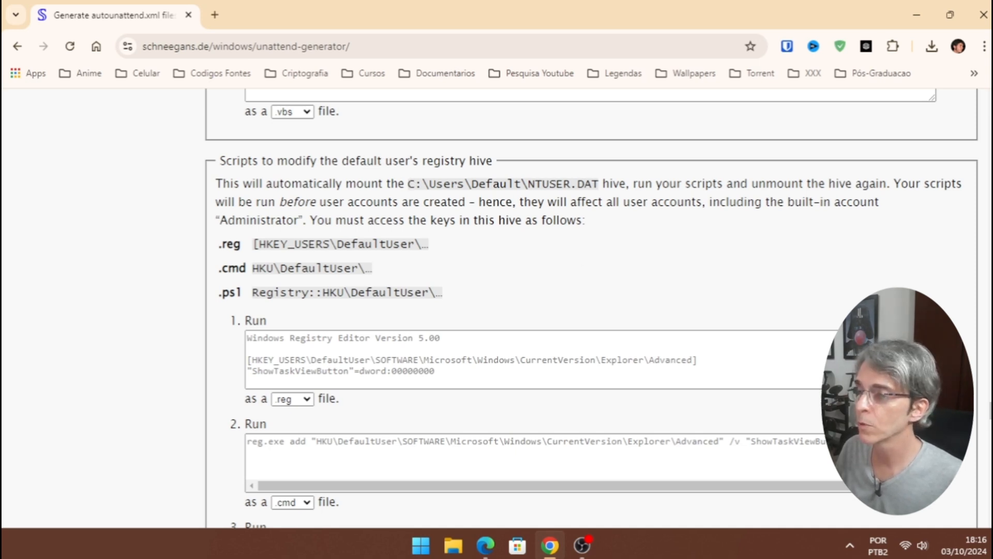
scroll(485, 324, down, 1)
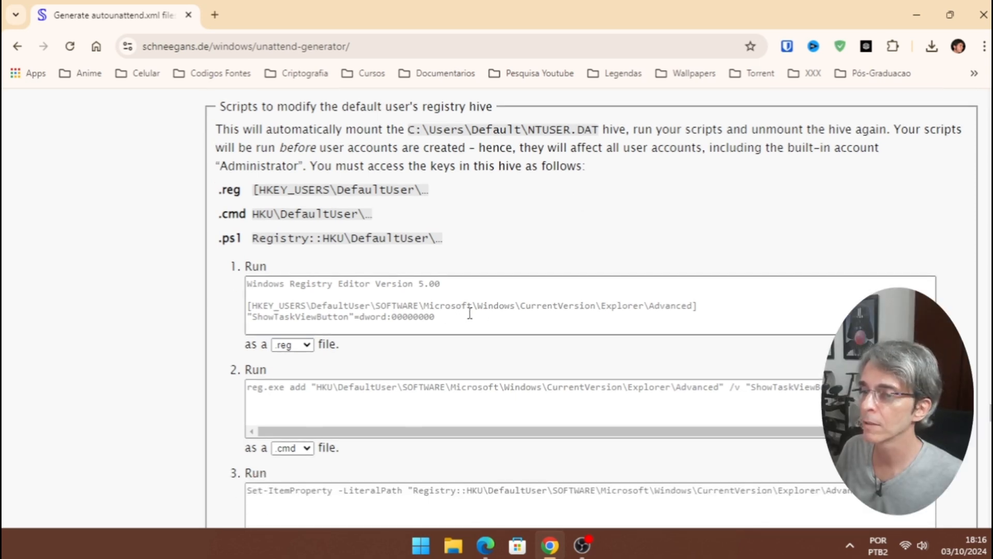
scroll(641, 361, down, 1)
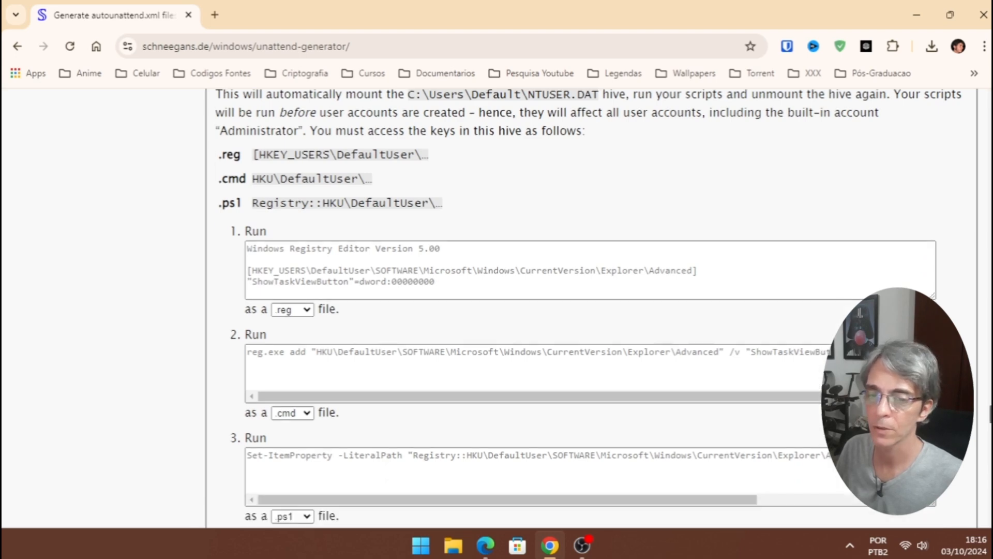
scroll(92, 185, down, 15)
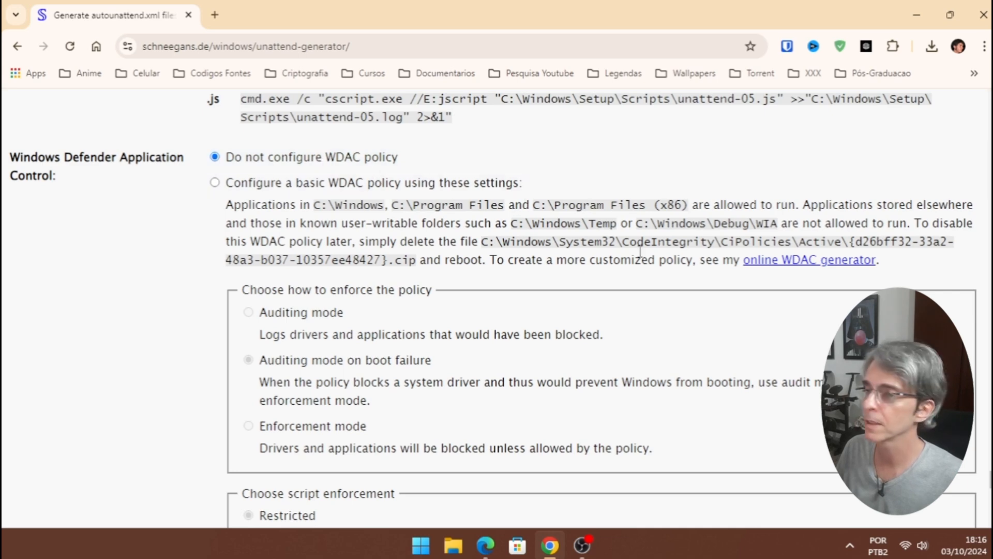
scroll(987, 474, down, 5)
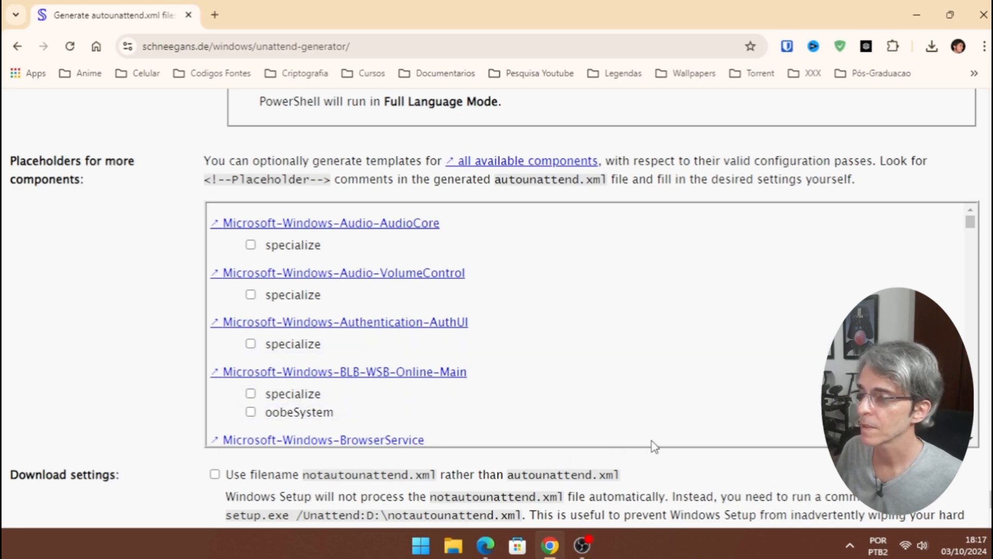
scroll(328, 303, down, 3)
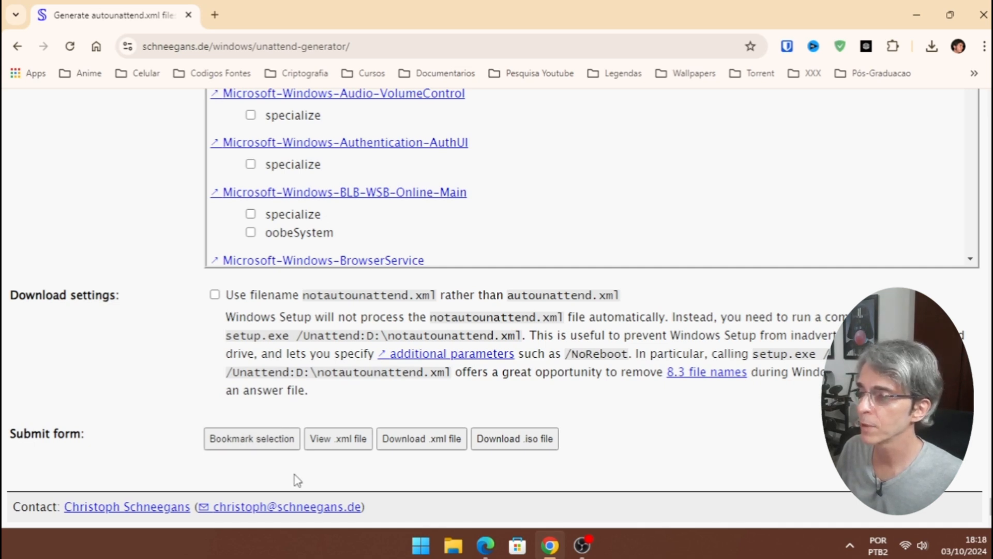
click(344, 440)
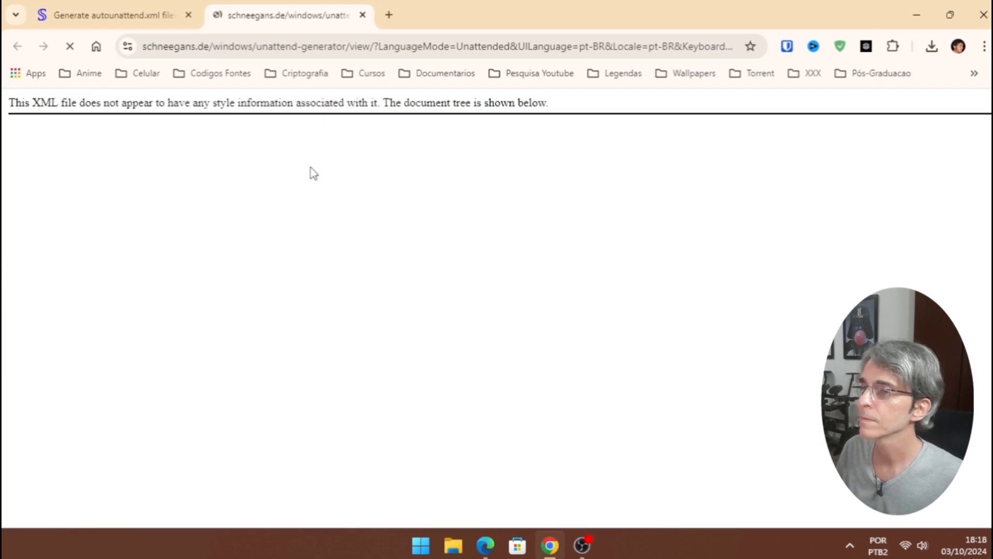
click(363, 16)
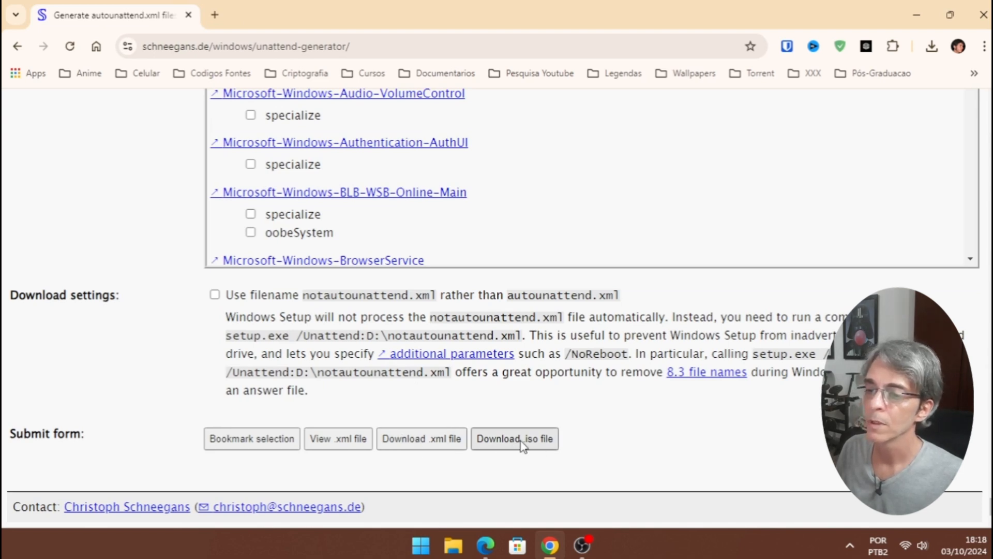
- Download the generated autounattend.xml answer file and confirm saving it
click(412, 441)
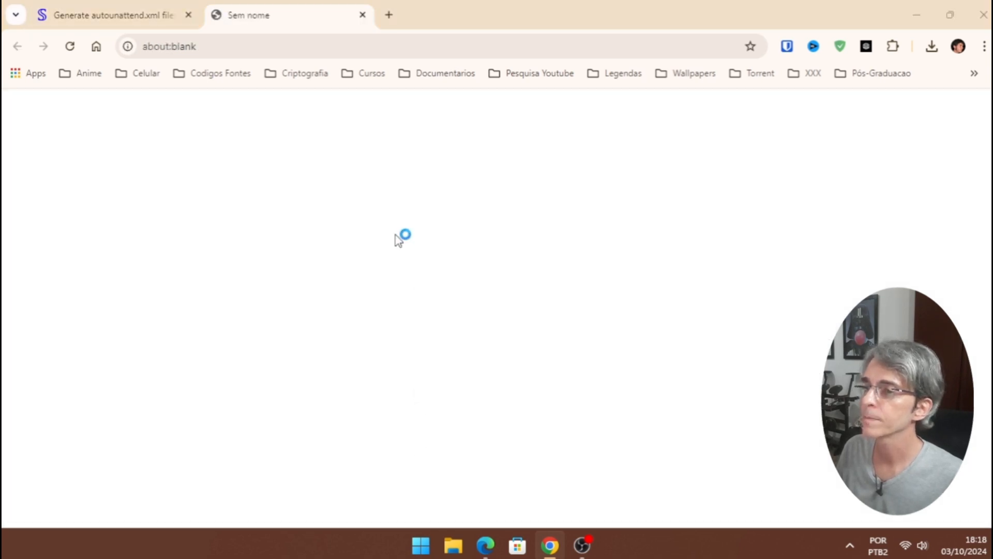
click(377, 327)
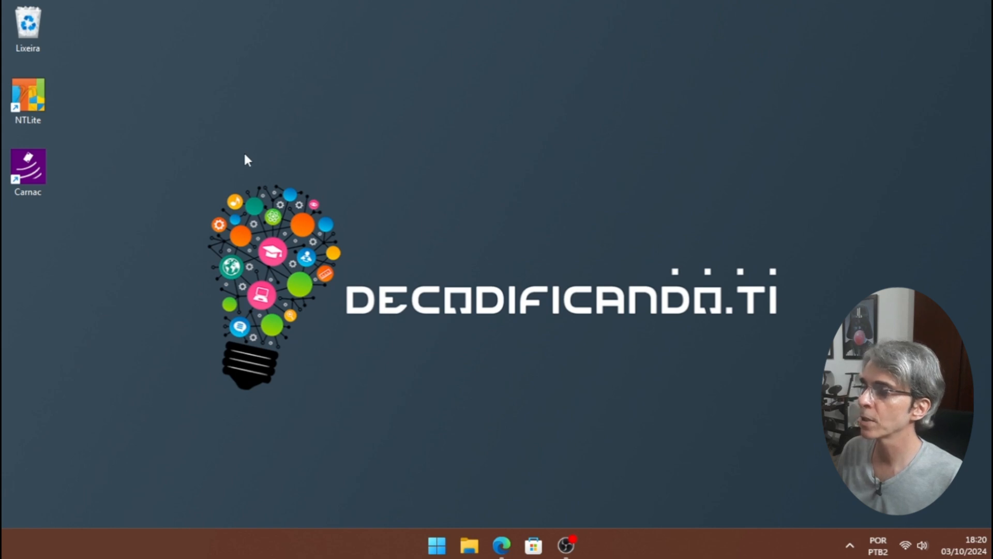
- Launch NTLite and extract the Windows 11 ISO into a same-named folder
double_click(24, 94)
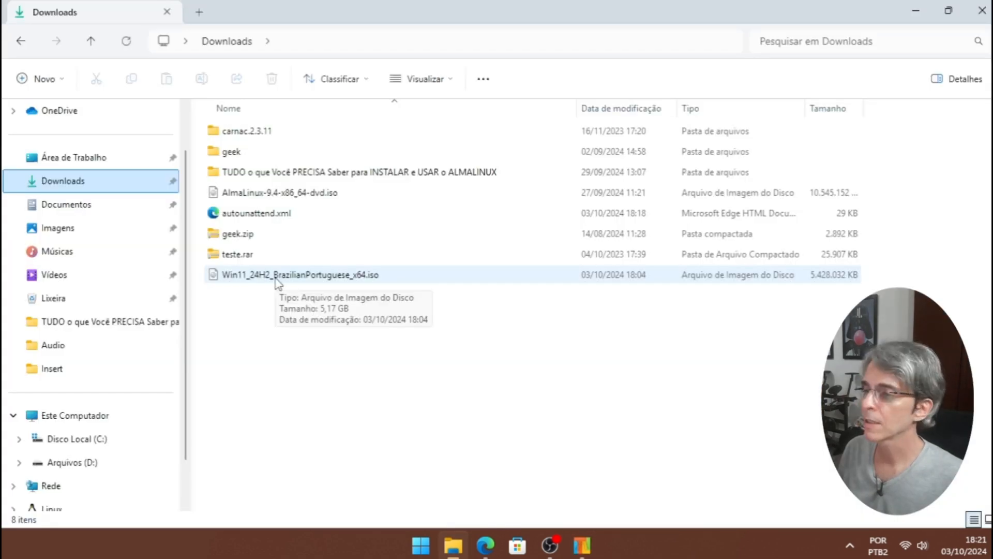
double_click(276, 280)
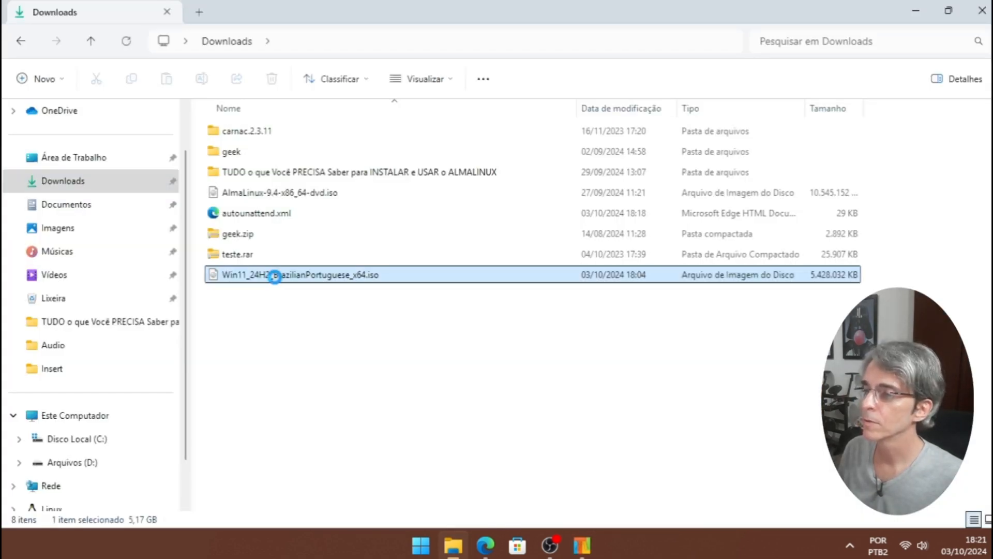
right_click(275, 277)
mouse_move(377, 279)
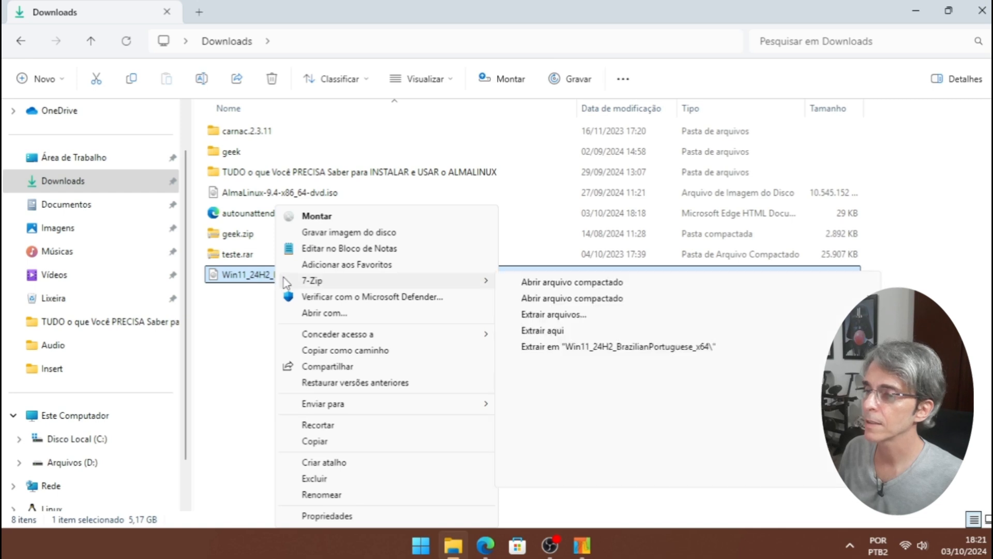
click(618, 347)
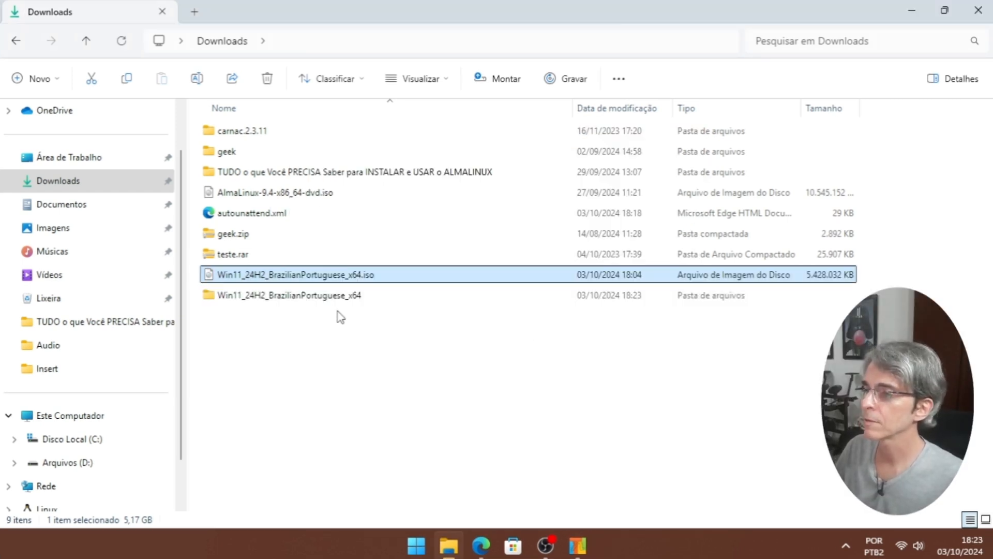
- Copy autounattend.xml into the extracted Win11_24H2_BrazilianPortuguese_x64 folder
click(257, 215)
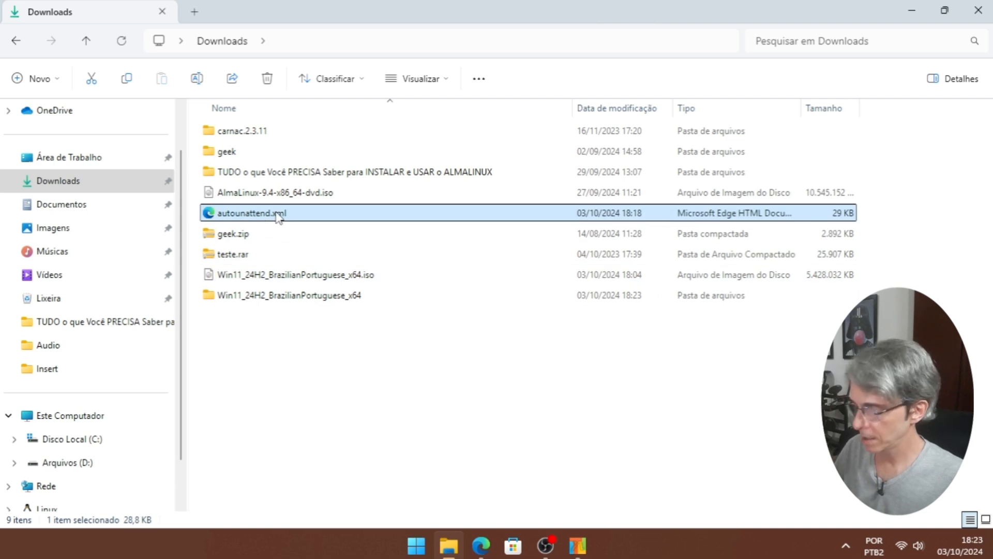
double_click(264, 299)
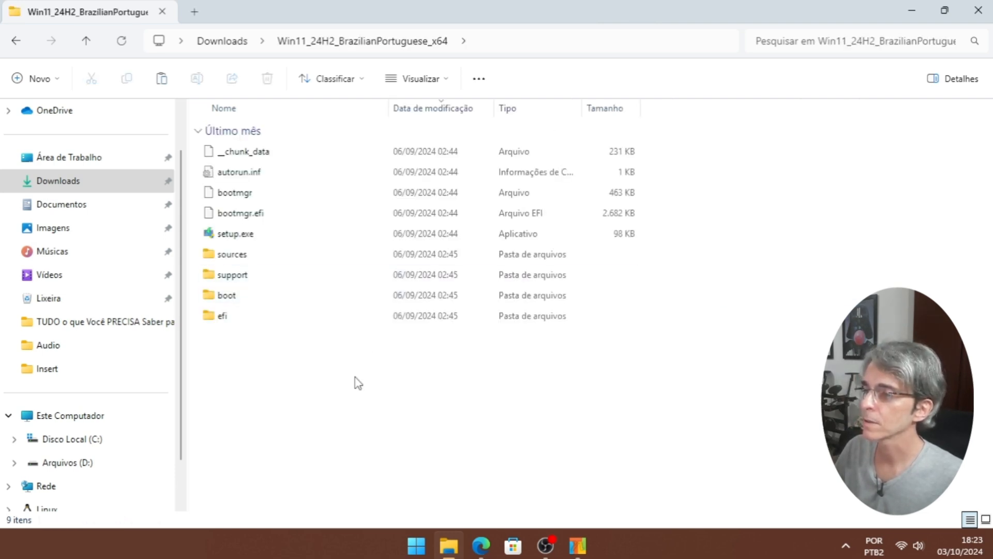
right_click(290, 384)
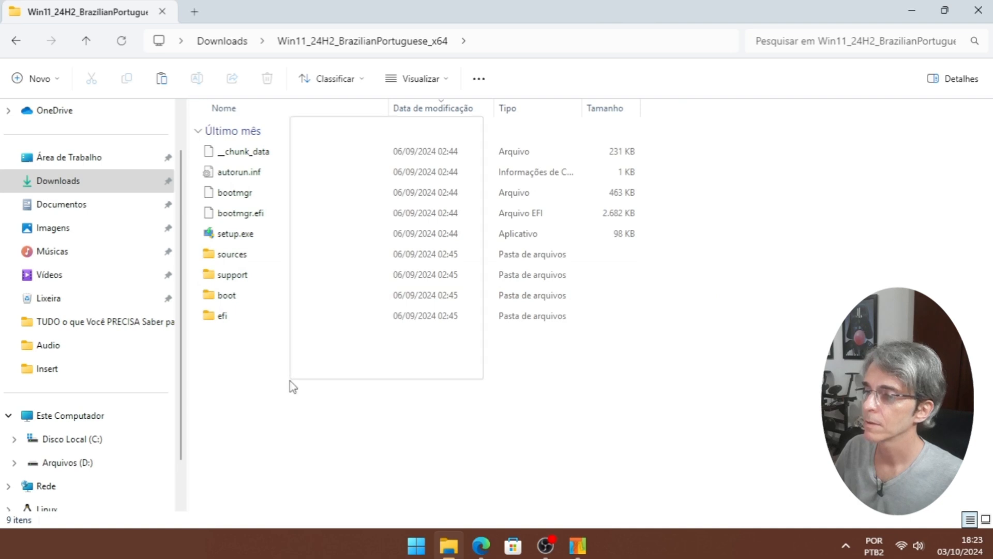
click(327, 239)
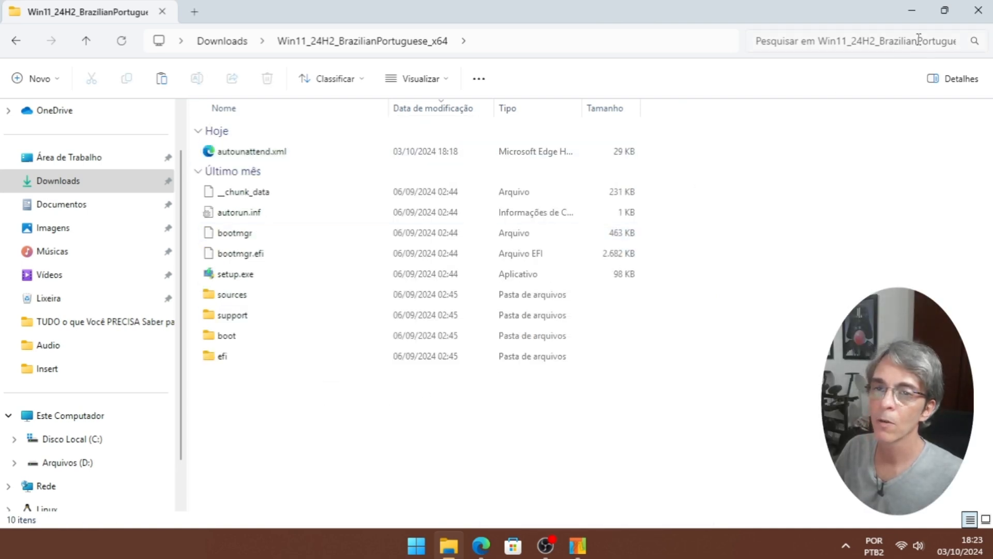
- Close File Explorer and add Downloads\Win11_24H2_BrazilianPortuguese_x64 in NTLite via Adicionar > Pasta da imagem
click(977, 10)
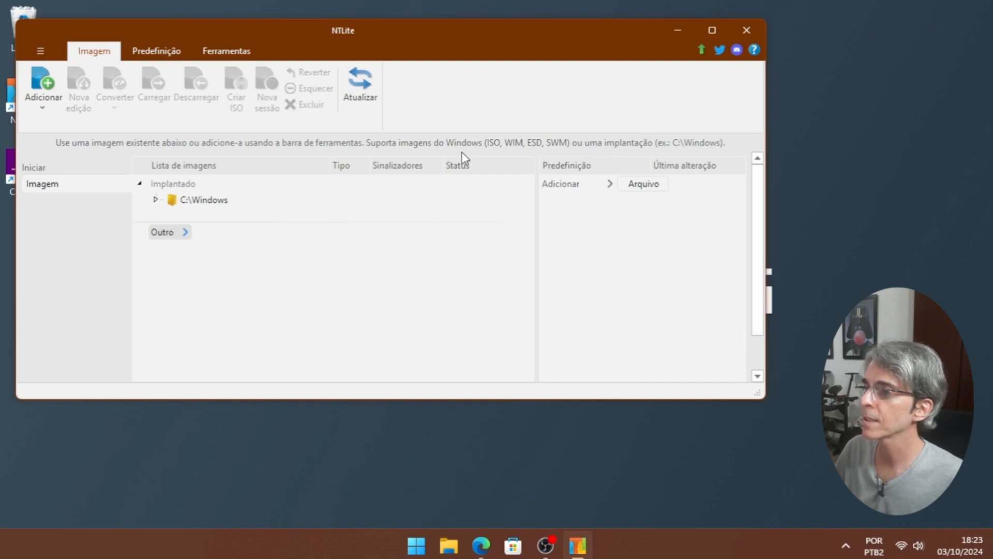
click(51, 107)
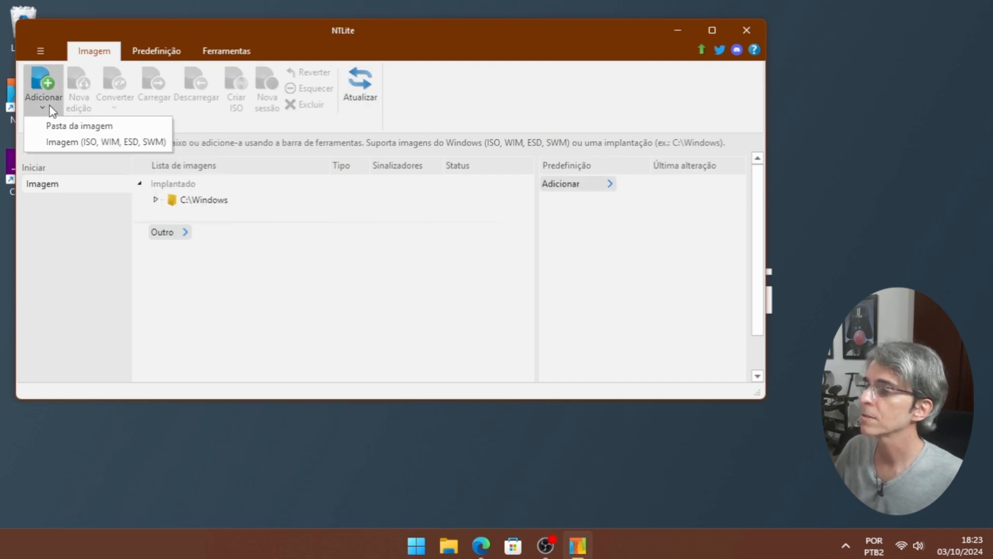
click(78, 126)
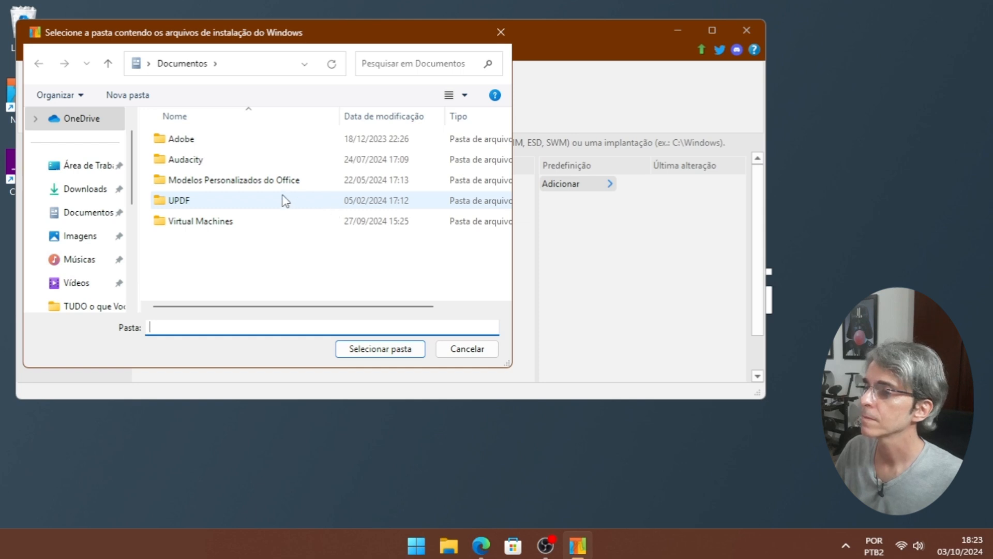
click(114, 191)
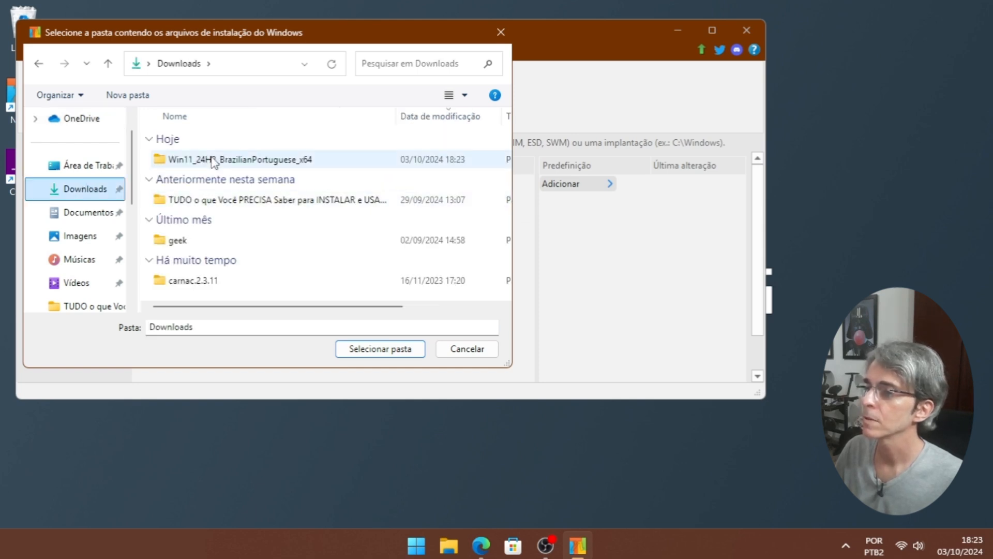
click(210, 158)
click(385, 348)
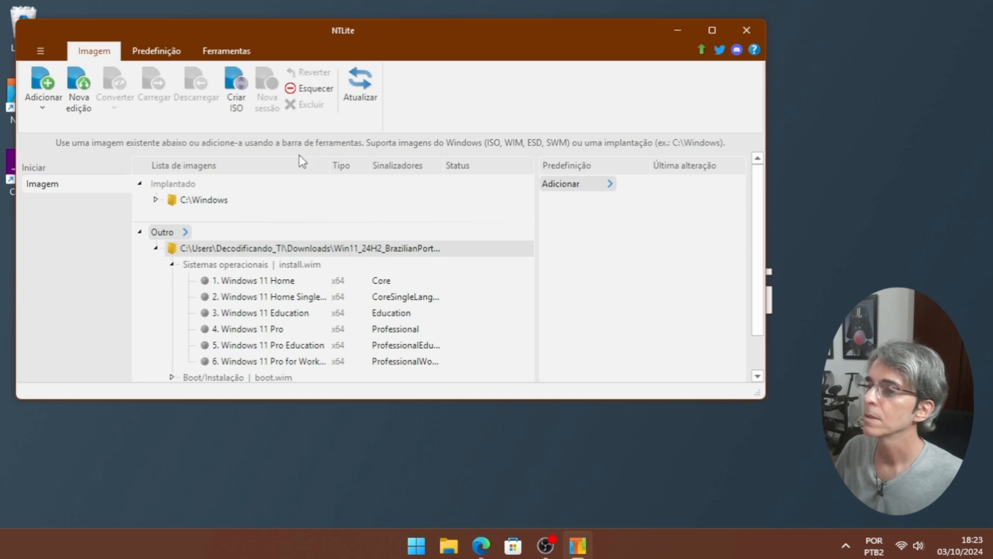
- Start an ISO build and save it as W11_Auto.iso in Downloads
click(241, 102)
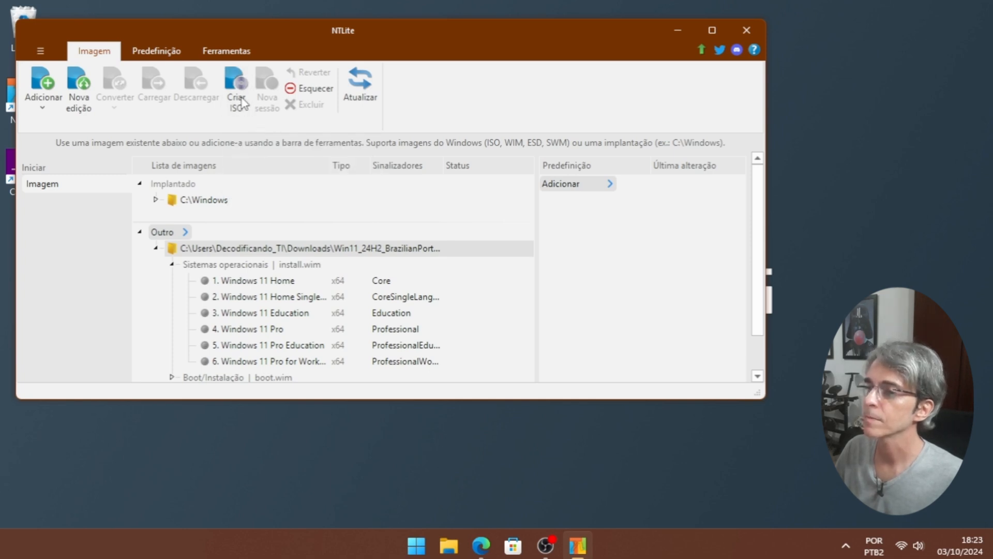
click(85, 191)
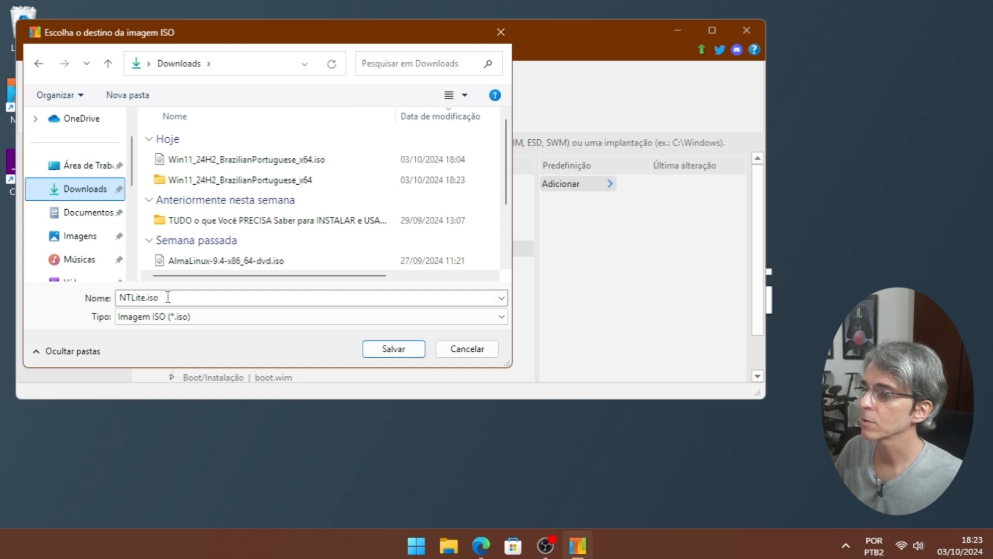
click(147, 300)
click(147, 299)
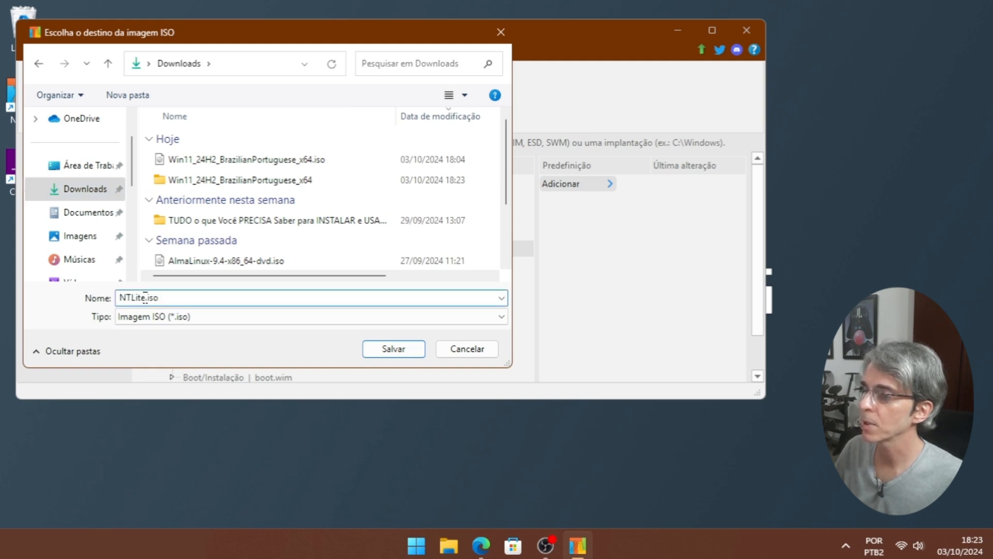
double_click(147, 299)
click(145, 297)
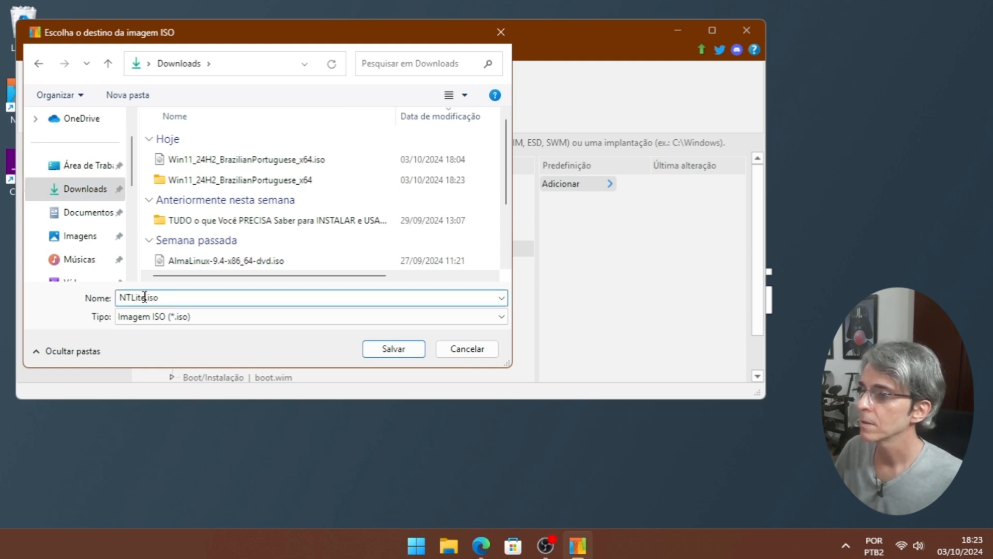
drag(145, 296, 118, 299)
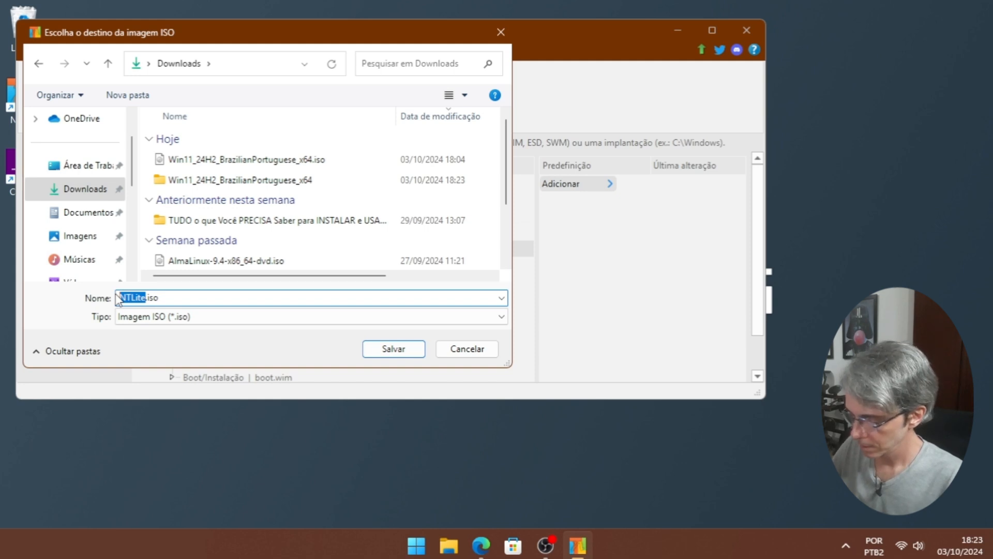
text(W11)
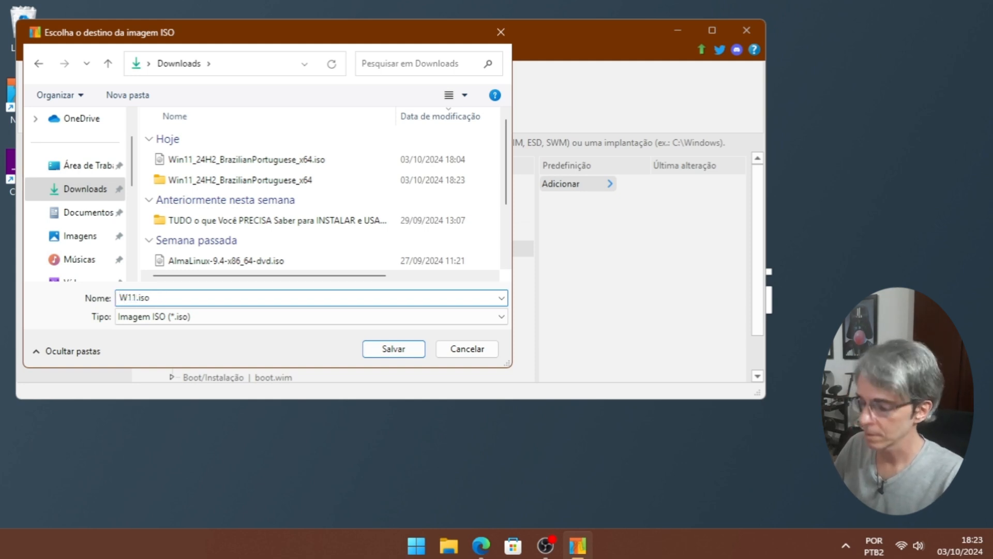
text(_Auto)
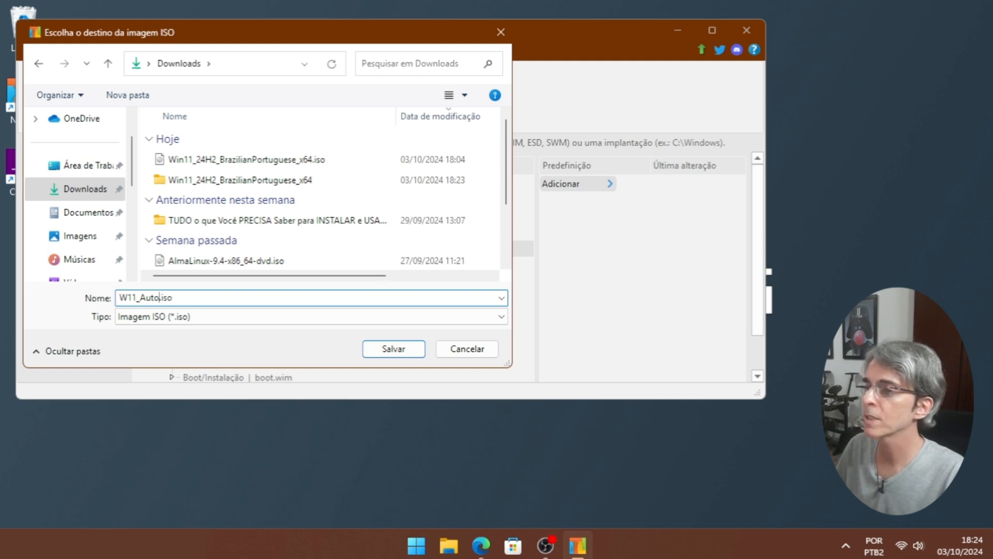
key(Return)
- Label the ISO W11_auto, build it, dismiss the completion notice and close NTLite
text(W11_auto)
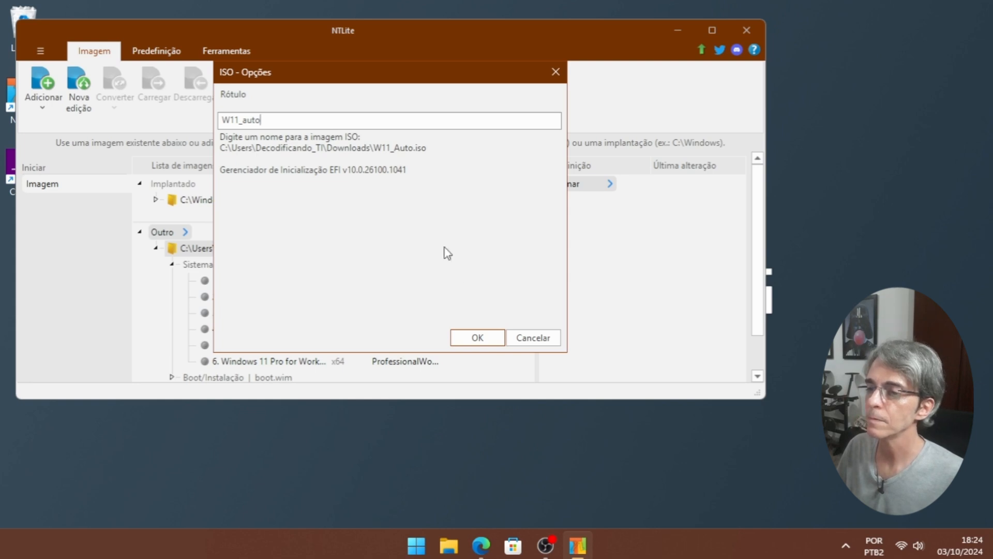
click(477, 342)
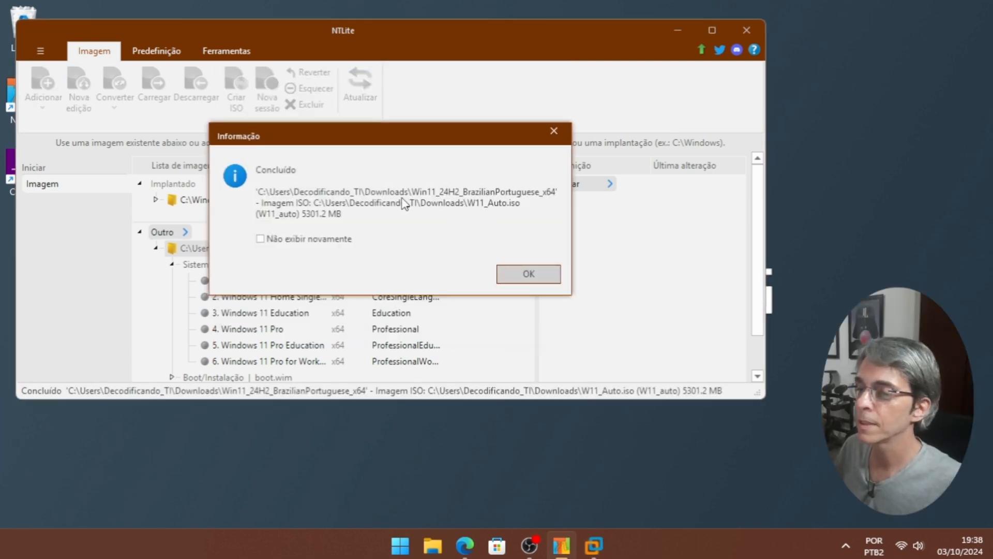
click(529, 274)
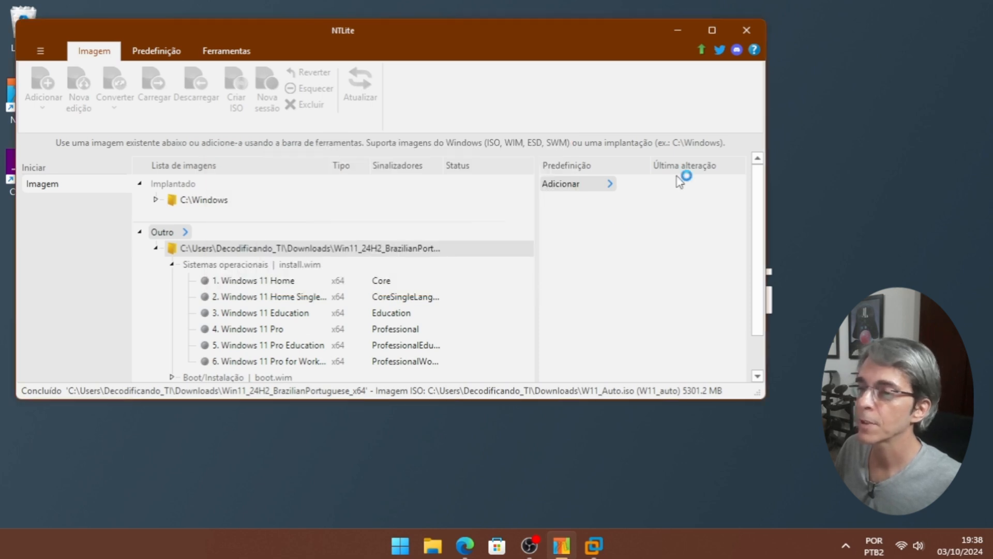
click(748, 30)
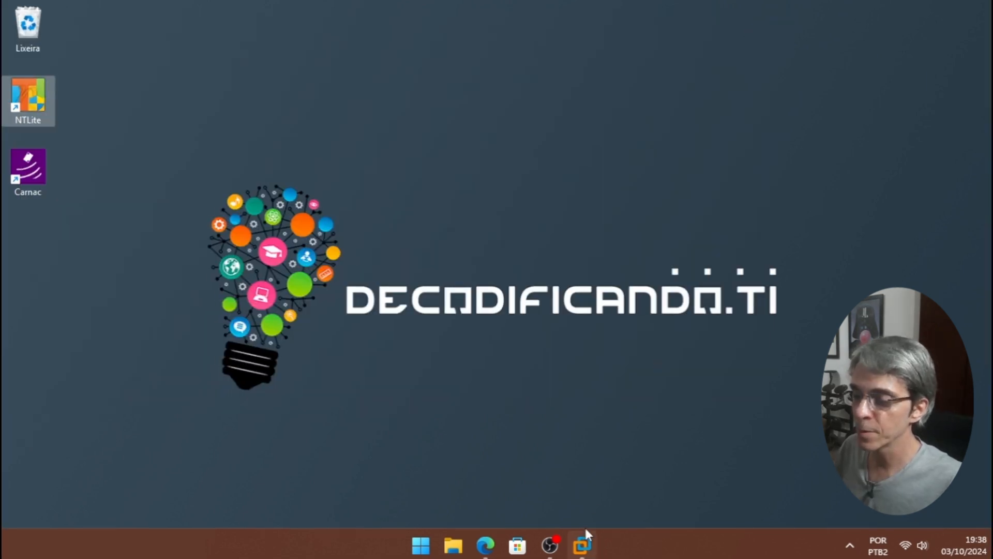
- Restore VMware, open the W11_Auto tab, power on the VM and click into it
click(548, 472)
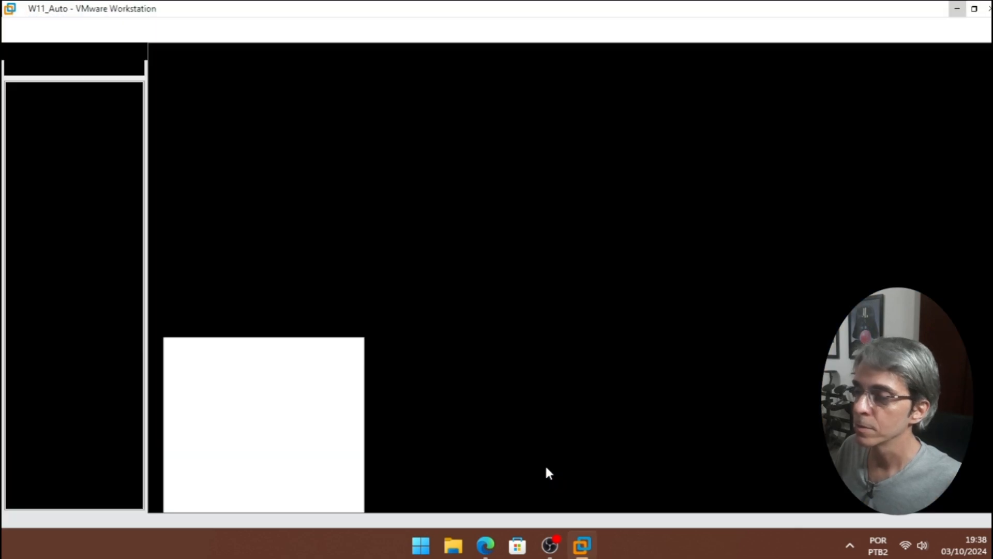
click(265, 61)
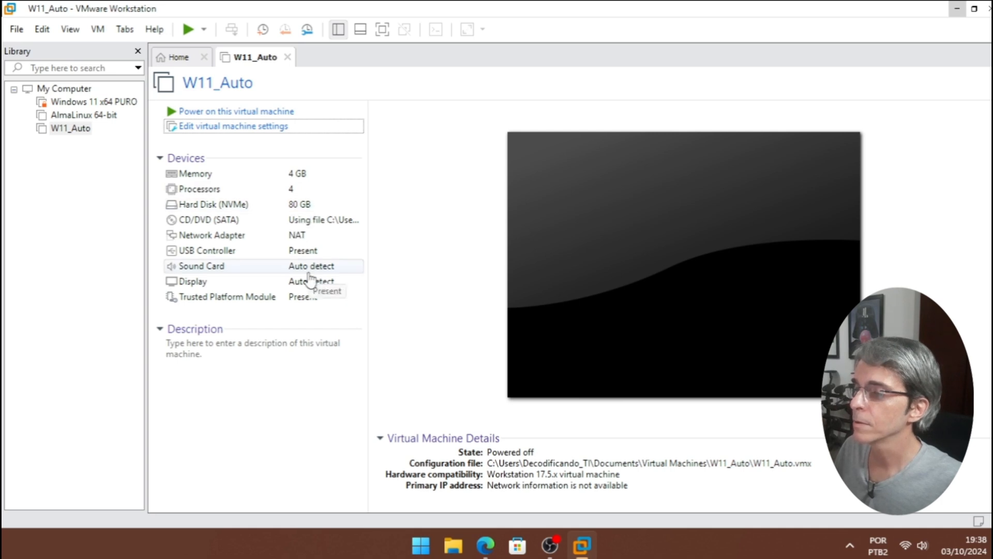
click(238, 113)
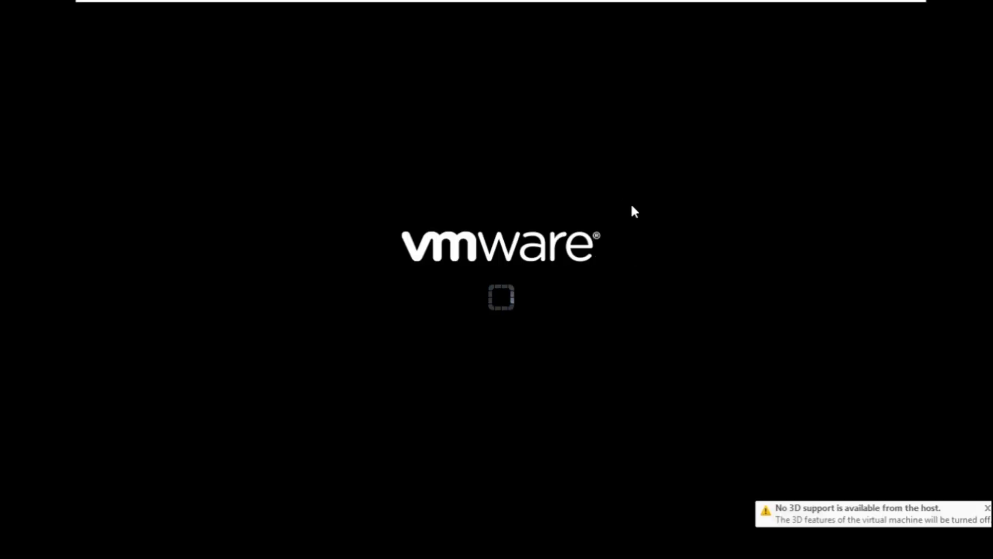
click(631, 210)
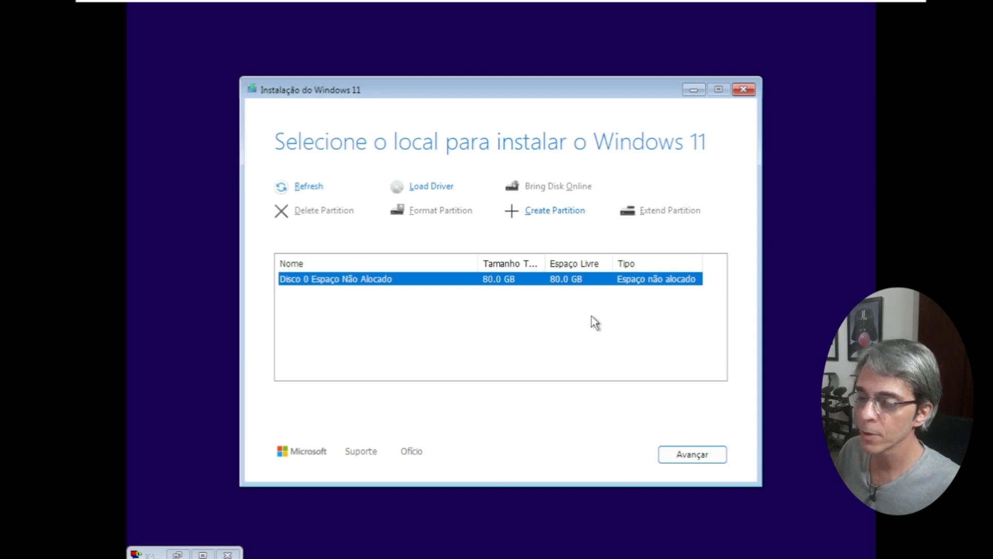
- Install Windows 11 on Disco 0's unallocated 80 GB space and wait for the desktop
click(676, 456)
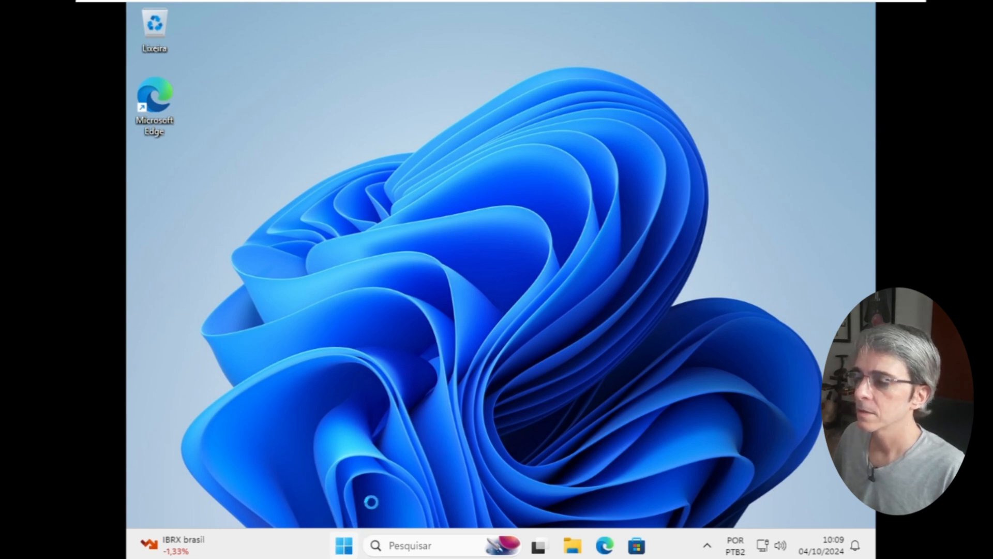
- Open the guest's Start menu and scroll through Todos os aplicativos
key(super)
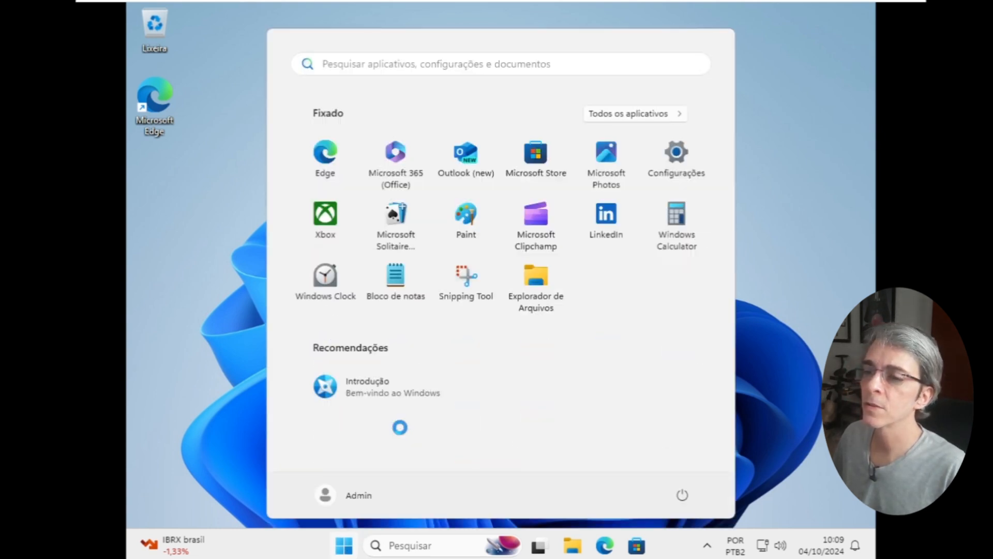
click(612, 113)
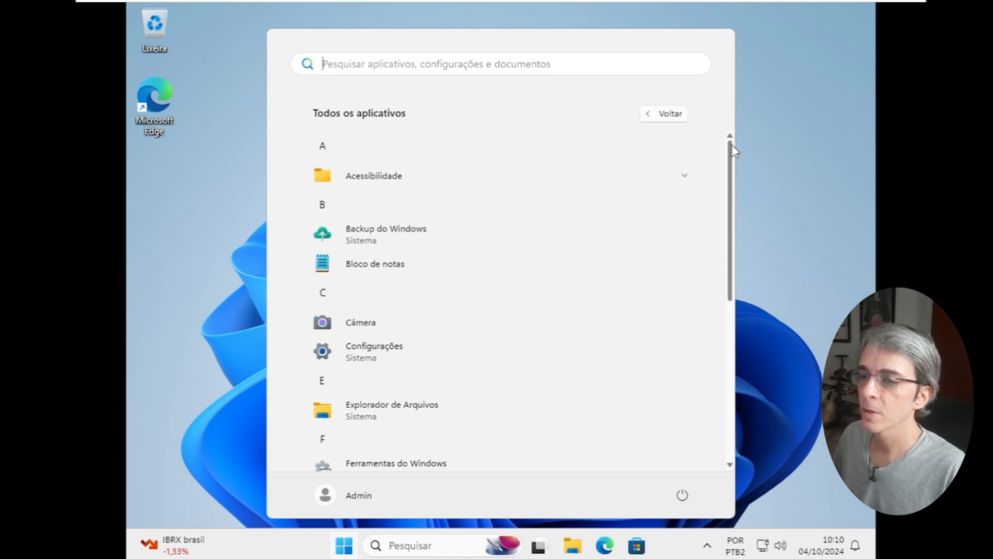
scroll(728, 175, down, 2)
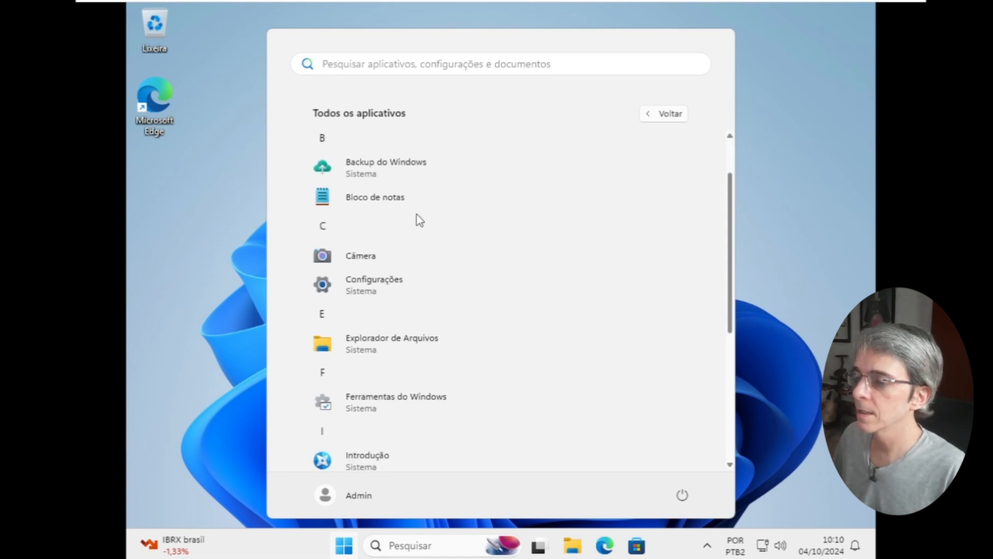
scroll(709, 377, down, 5)
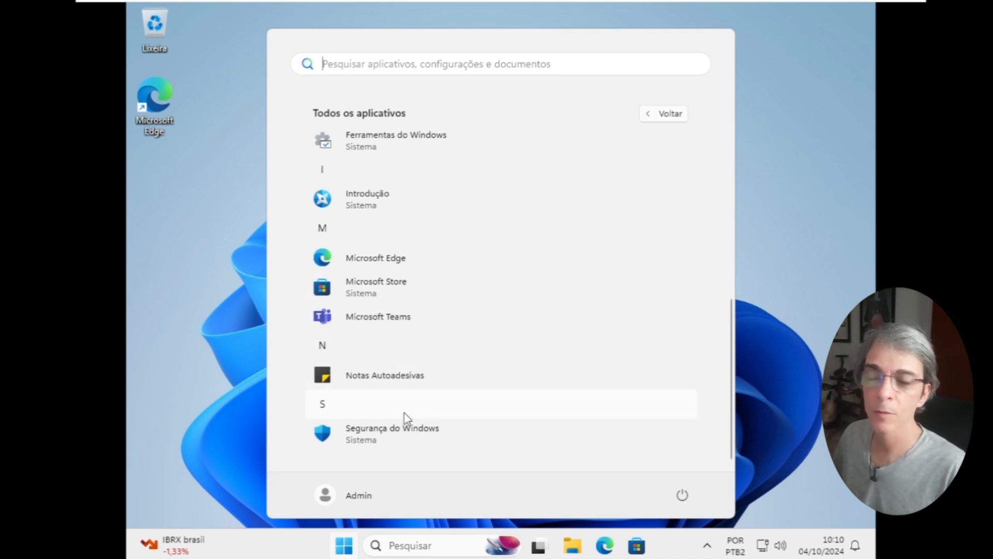
- Open account settings from the Admin button, maximize Settings and go to Contas › Outros usuários
click(346, 494)
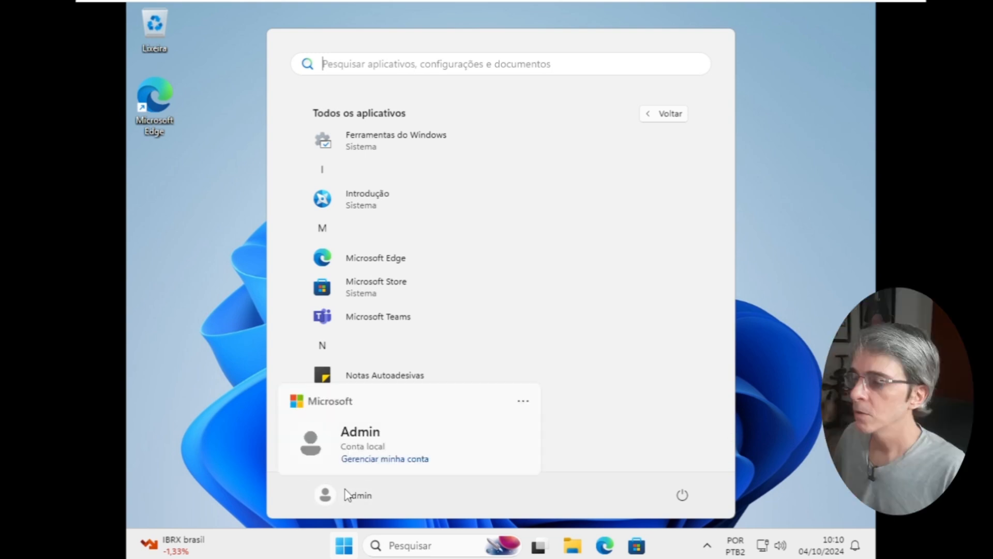
click(389, 446)
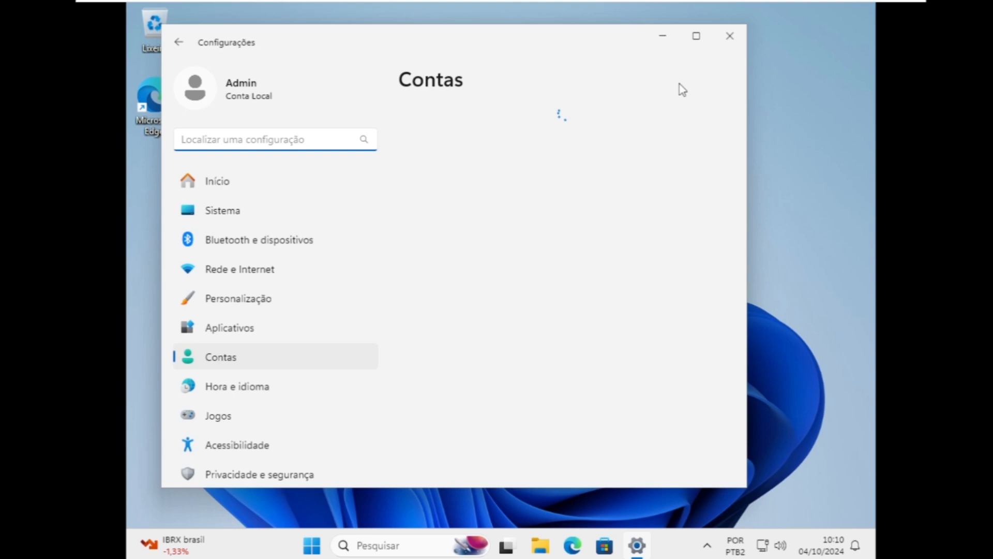
click(696, 35)
scroll(631, 321, down, 6)
click(688, 266)
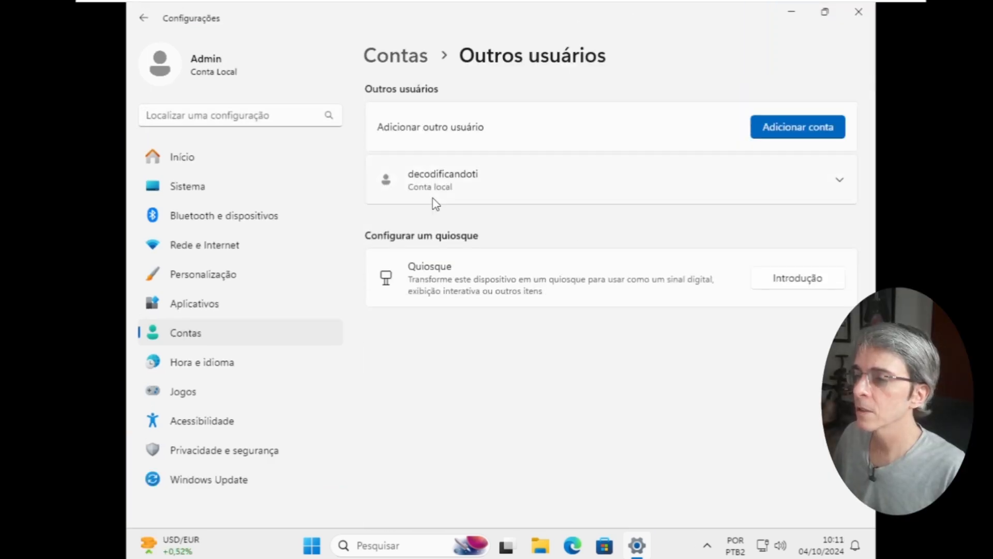